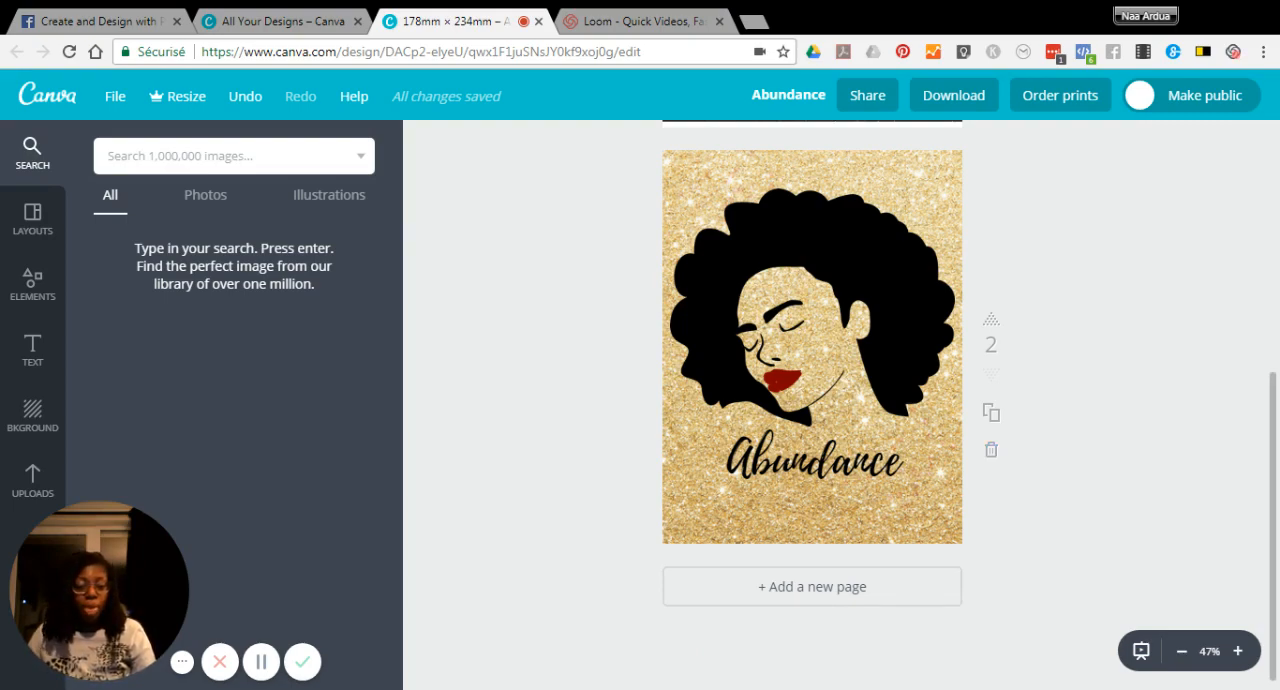
Step: Add a new page after page 2 and place the light gold glitter image from the uploads on it
{"action": "scroll", "coordinate": [812, 580], "scroll_direction": "down", "scroll_amount": 1}
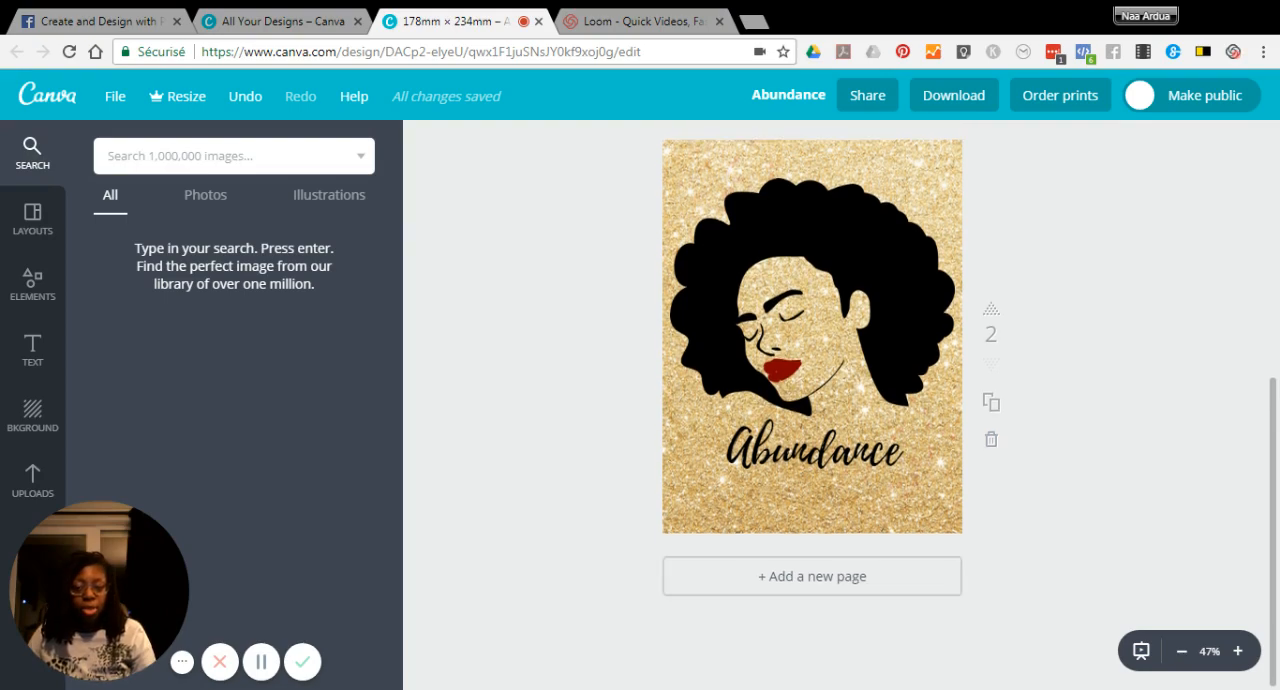
{"action": "left_click", "coordinate": [806, 580]}
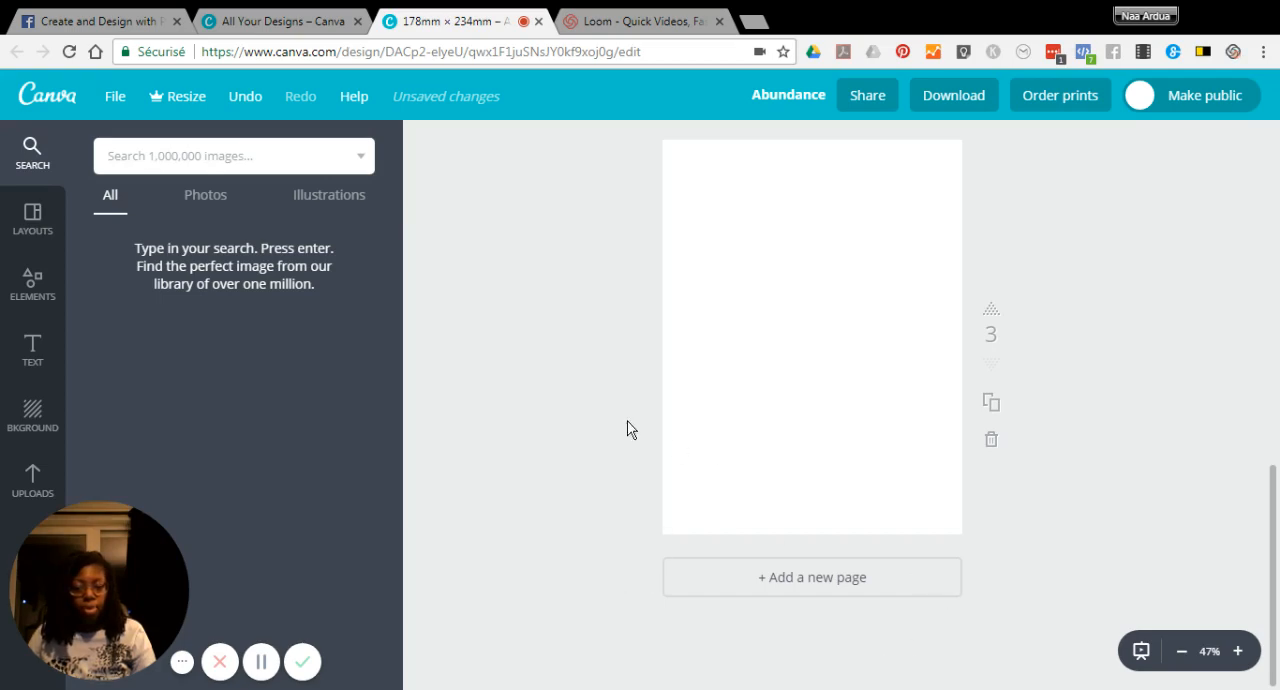
{"action": "left_click", "coordinate": [30, 474]}
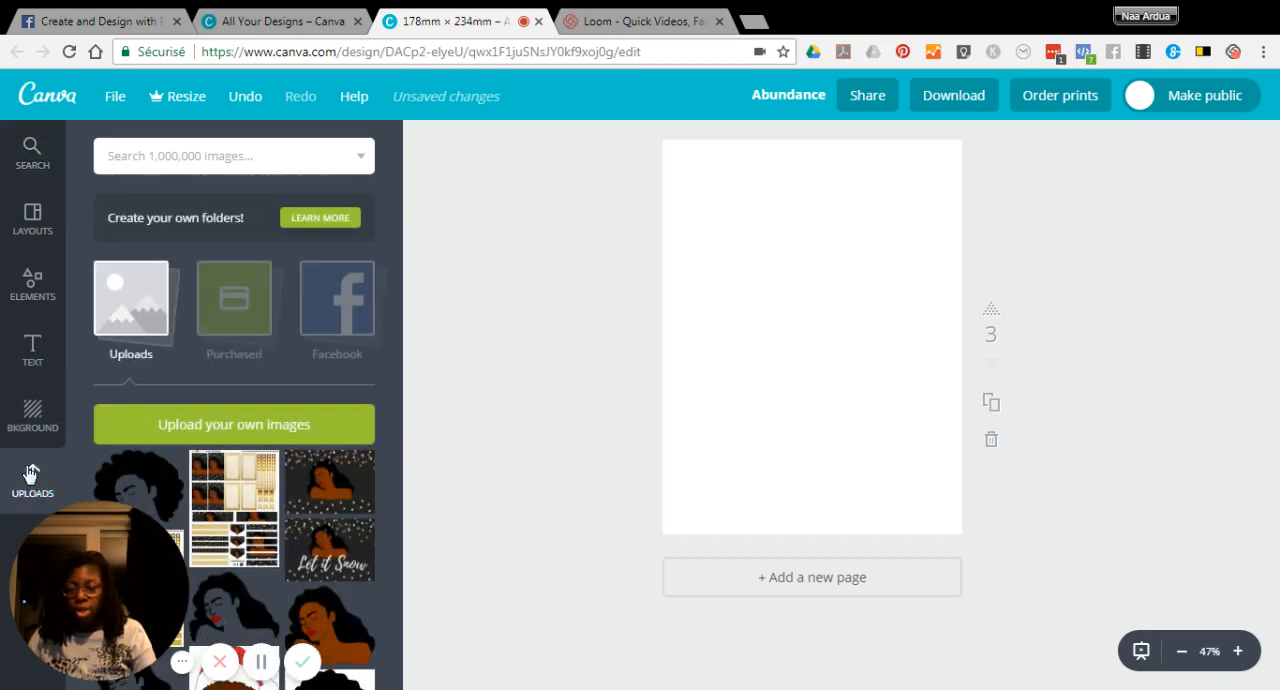
{"action": "scroll", "coordinate": [273, 514], "scroll_direction": "down", "scroll_amount": 1}
{"action": "scroll", "coordinate": [273, 514], "scroll_direction": "down", "scroll_amount": 5}
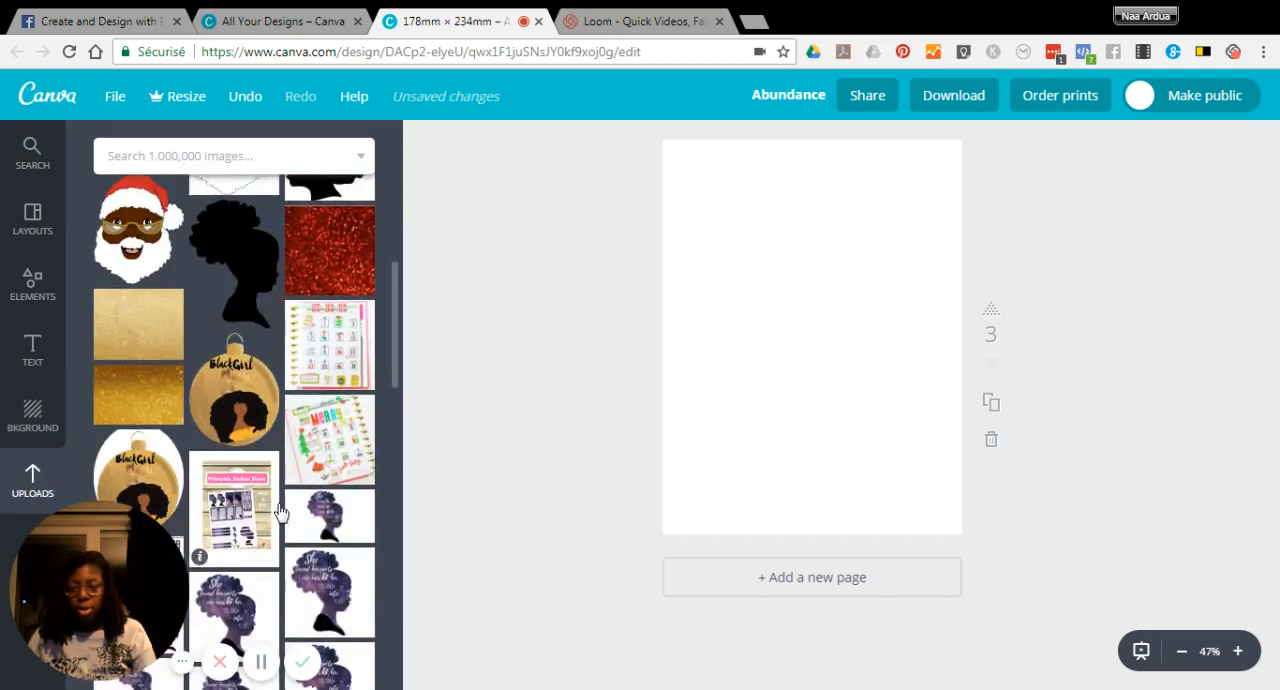
{"action": "left_click_drag", "start_coordinate": [115, 290], "coordinate": [731, 300]}
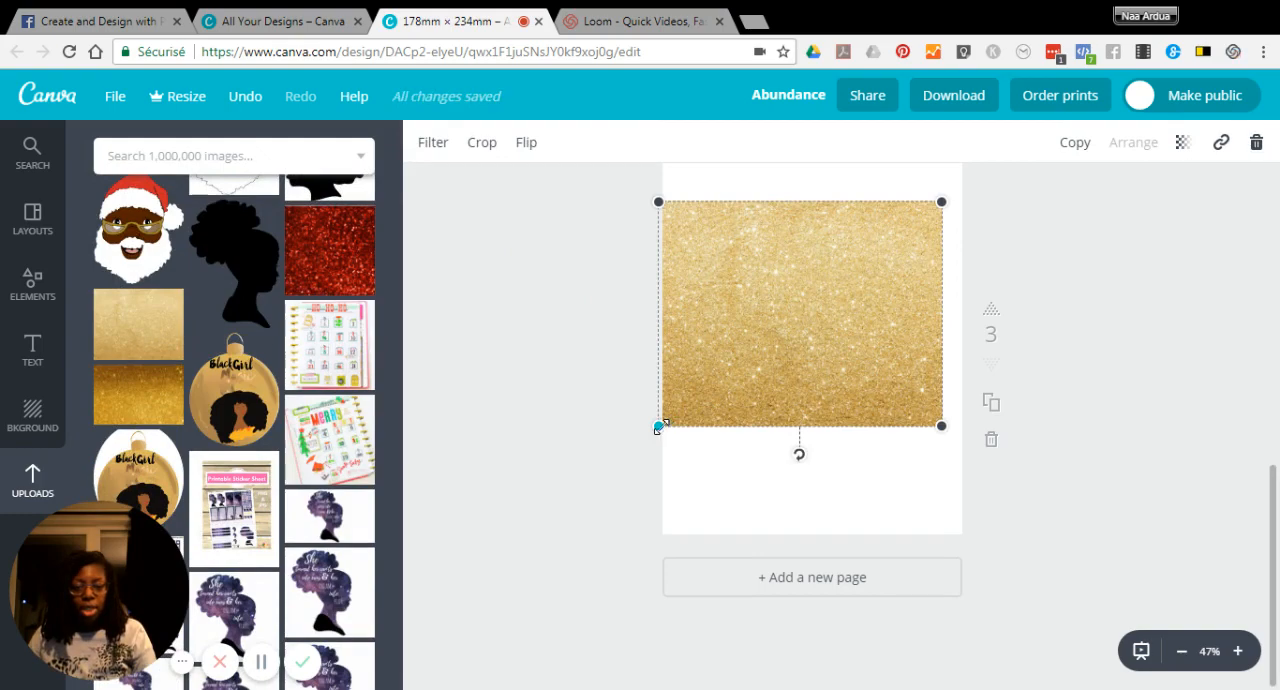
Step: Enlarge the gold glitter image on page 3 until it covers the whole page
{"action": "left_click_drag", "start_coordinate": [640, 458], "coordinate": [621, 518]}
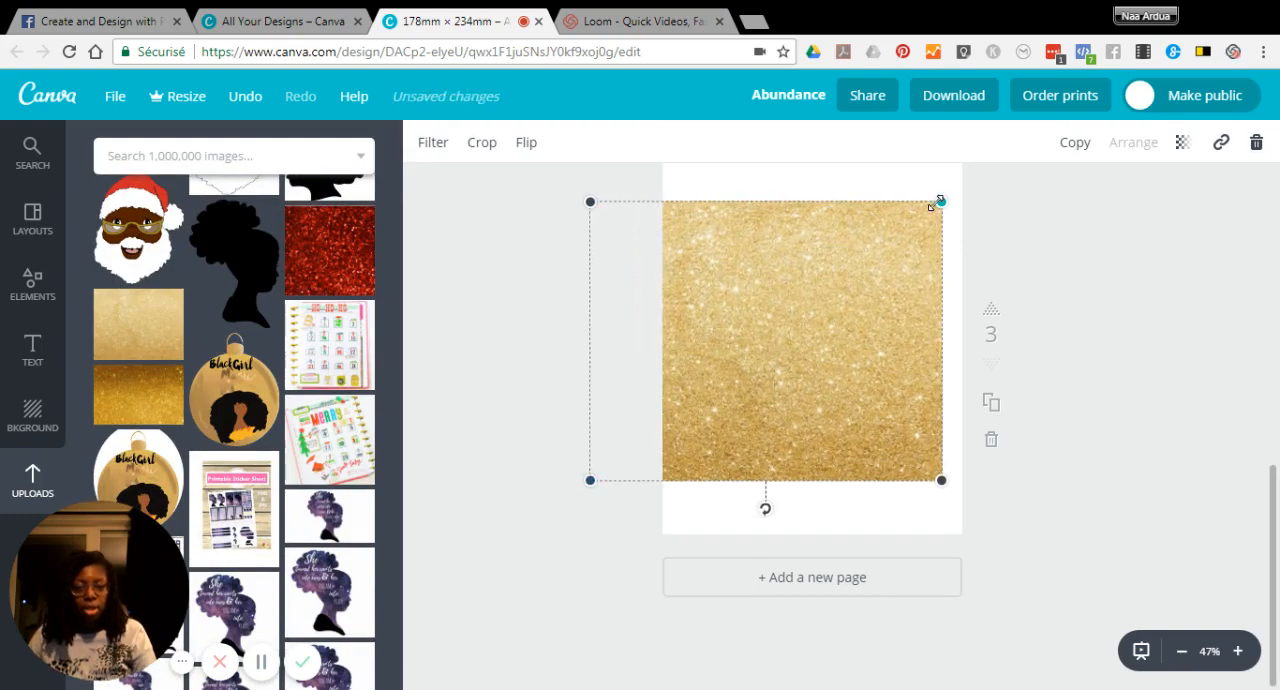
{"action": "left_click_drag", "start_coordinate": [940, 203], "coordinate": [1049, 151]}
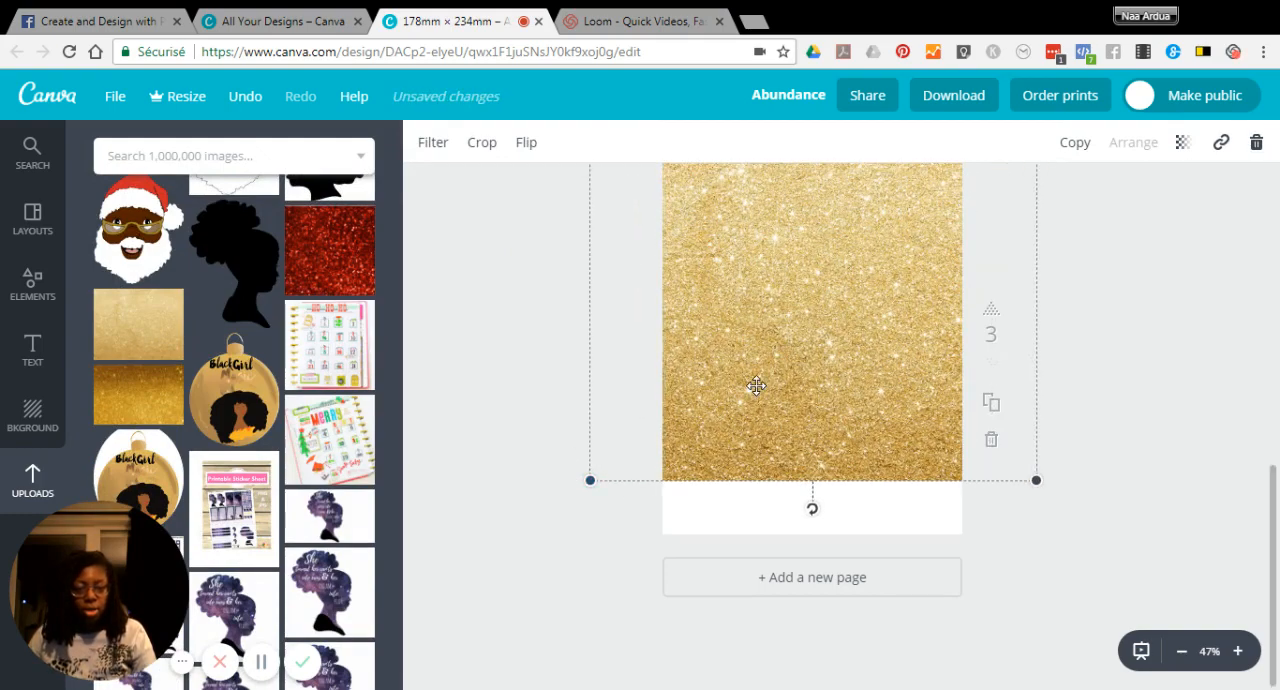
{"action": "left_click_drag", "start_coordinate": [590, 480], "coordinate": [582, 596]}
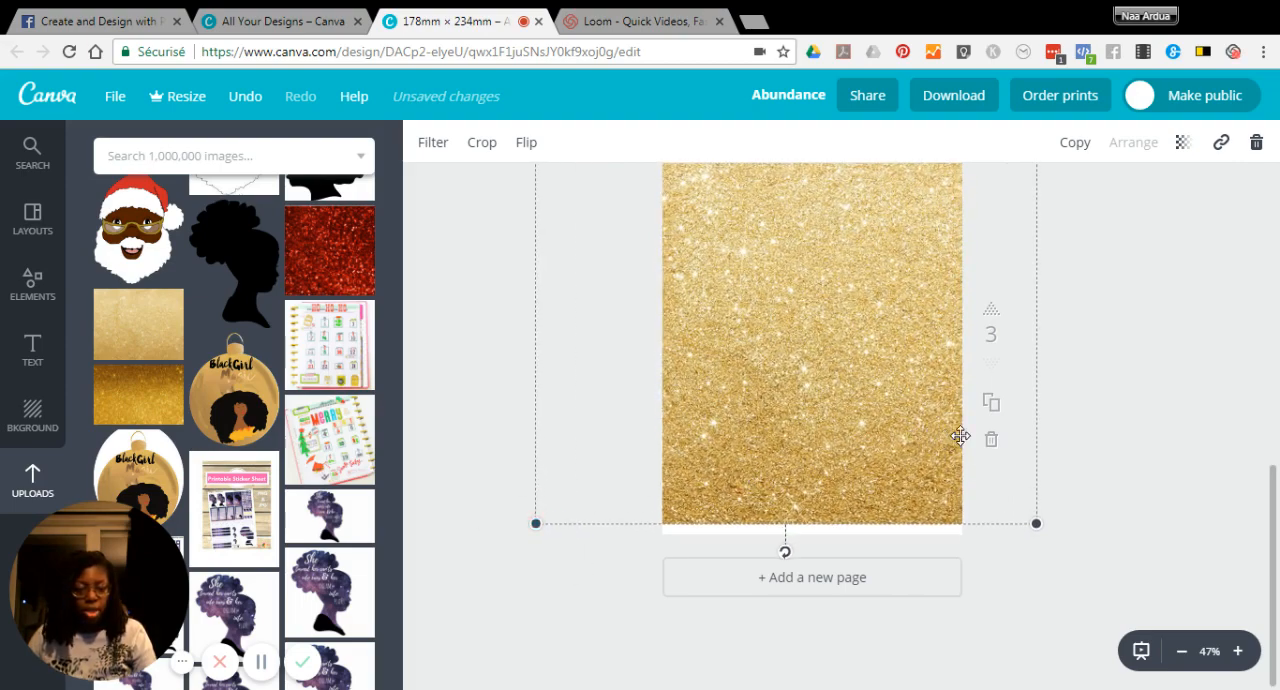
{"action": "left_click_drag", "start_coordinate": [1037, 522], "coordinate": [1049, 528]}
{"action": "scroll", "coordinate": [1049, 423], "scroll_direction": "up", "scroll_amount": 2}
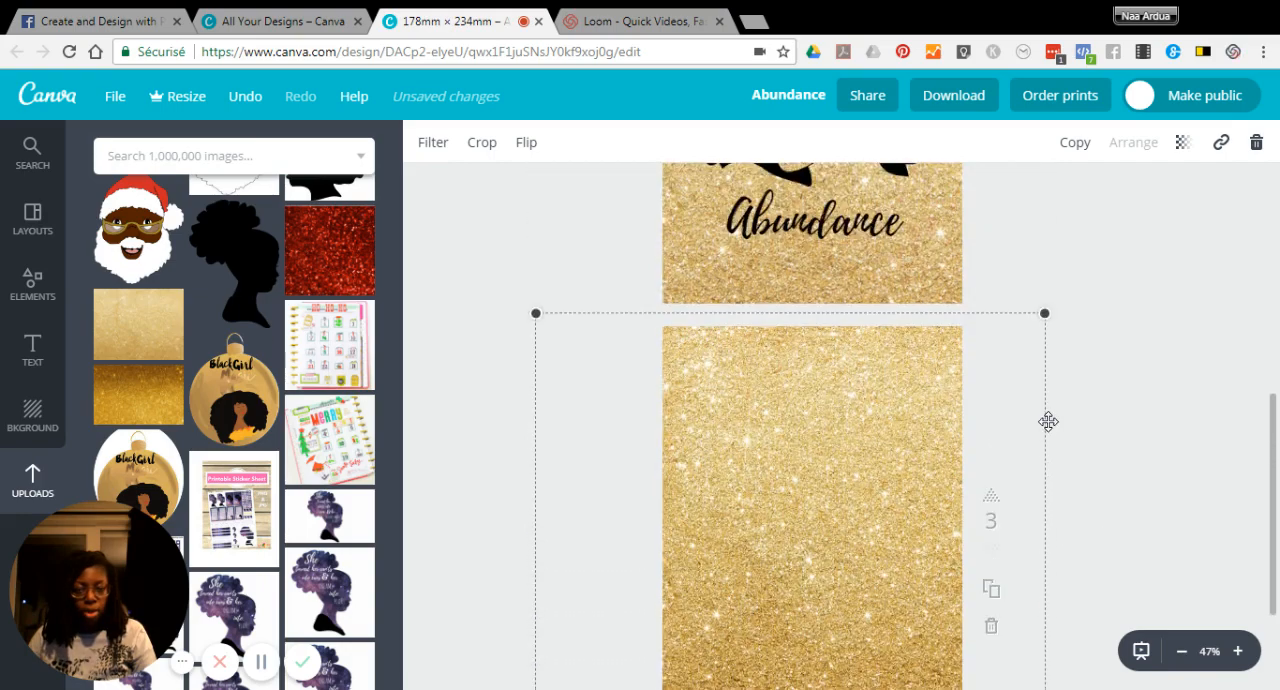
{"action": "scroll", "coordinate": [1048, 421], "scroll_direction": "down", "scroll_amount": 1}
{"action": "scroll", "coordinate": [1048, 421], "scroll_direction": "down", "scroll_amount": 1}
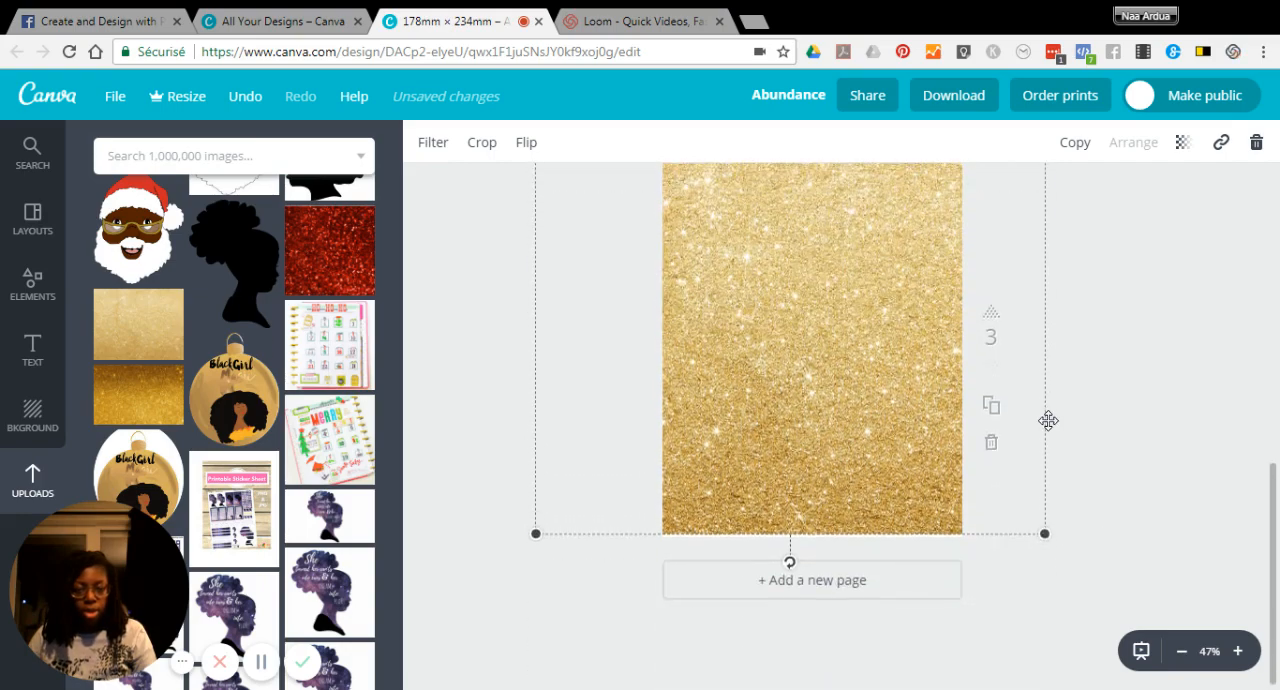
{"action": "scroll", "coordinate": [1048, 420], "scroll_direction": "up", "scroll_amount": 1}
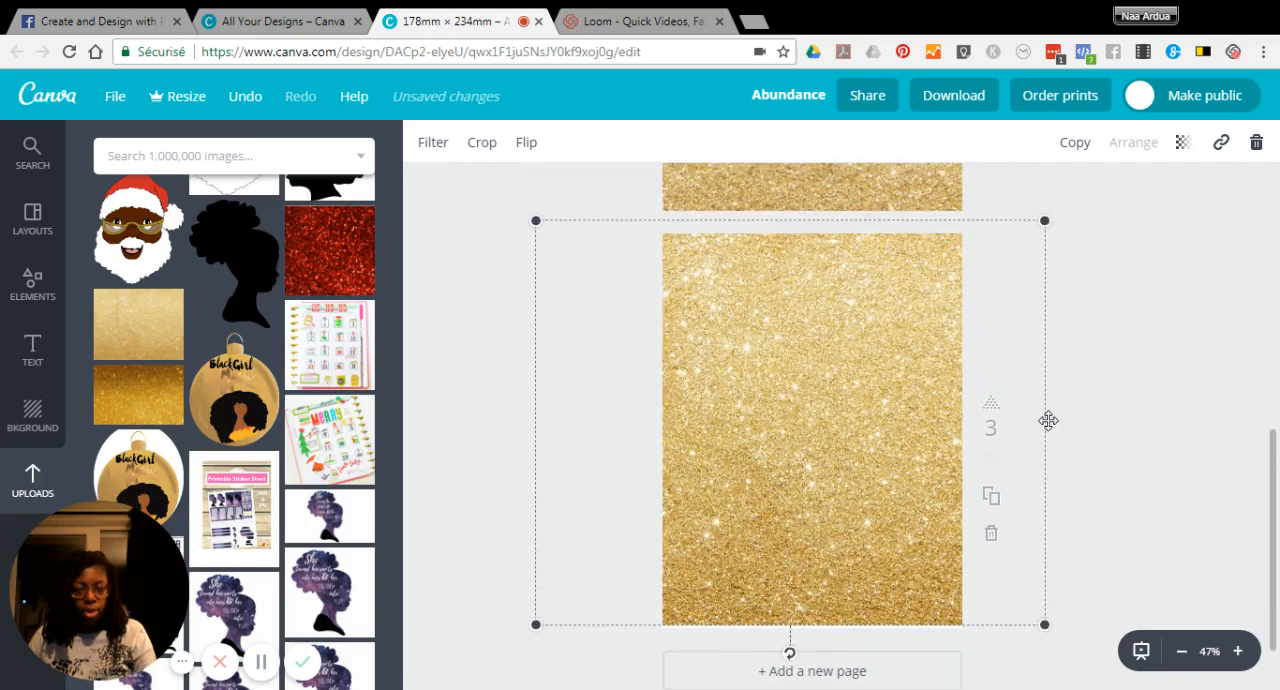
{"action": "left_click", "coordinate": [1134, 352]}
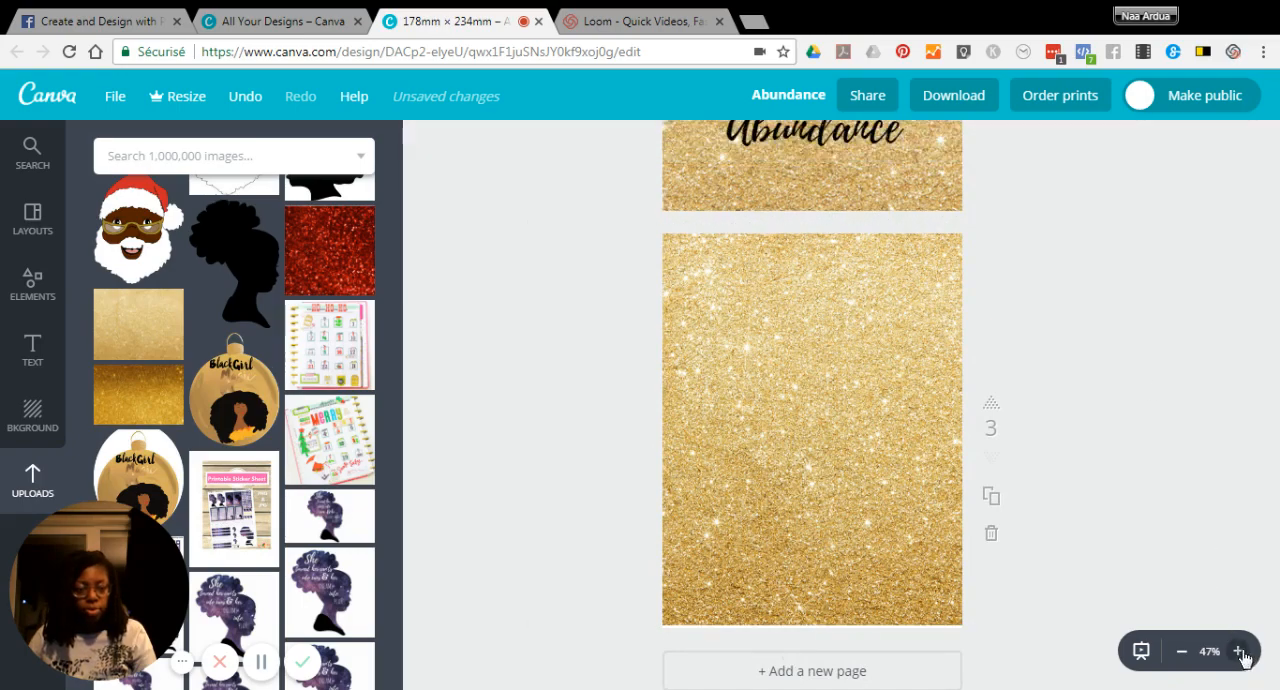
Step: Add the uploaded illustration of the afro-haired woman with red lips on top of the glitter background on page 3
{"action": "left_click", "coordinate": [1237, 651]}
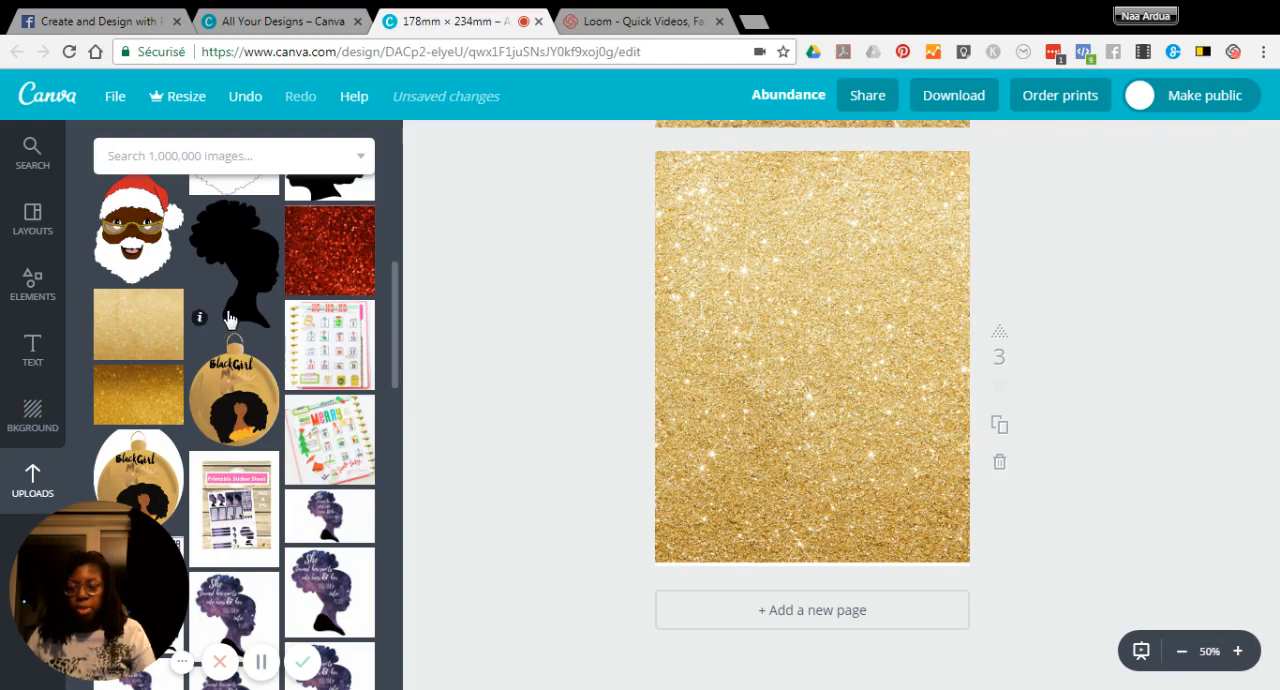
{"action": "scroll", "coordinate": [229, 318], "scroll_direction": "up", "scroll_amount": 6}
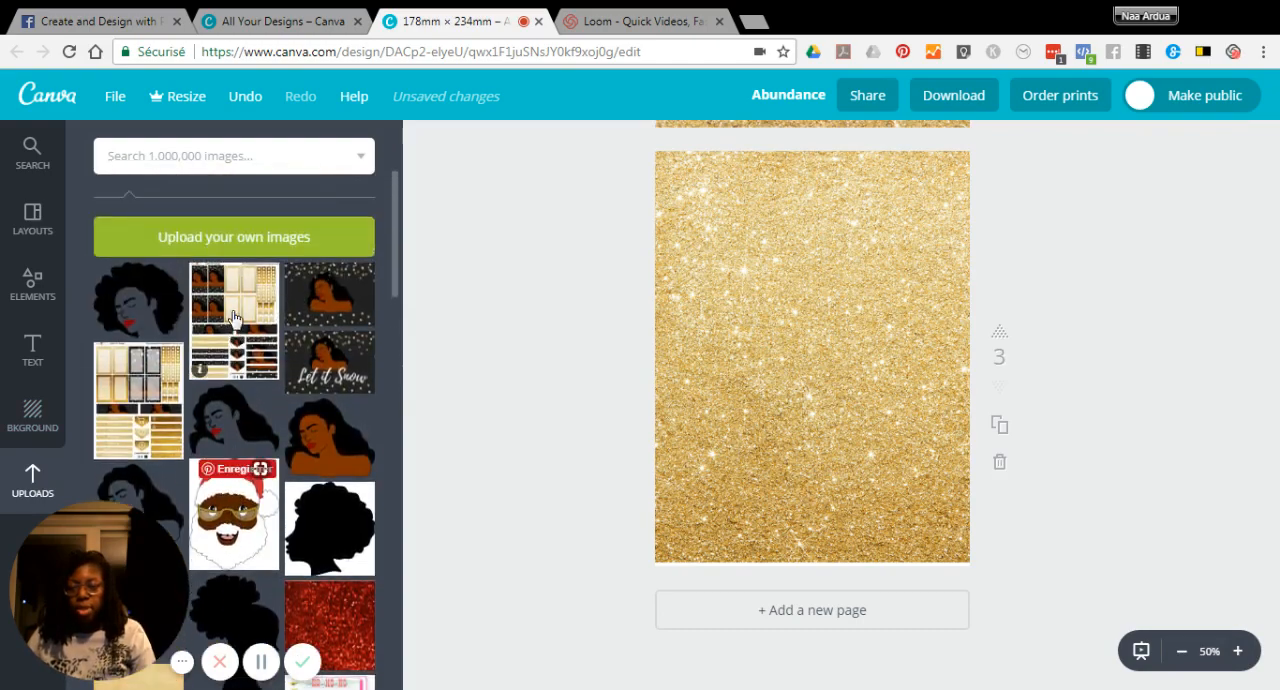
{"action": "left_click", "coordinate": [131, 289]}
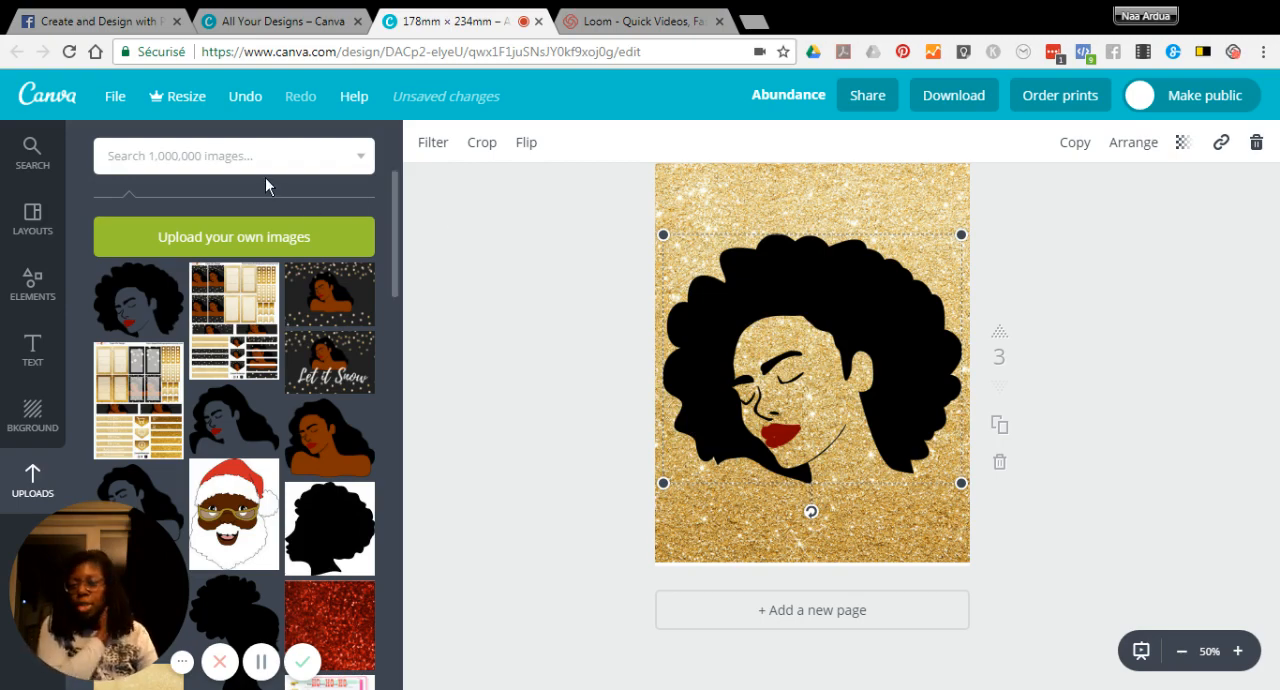
Step: Add a heading to page 3 and replace its placeholder text with "Abundance"
{"action": "left_click", "coordinate": [30, 352]}
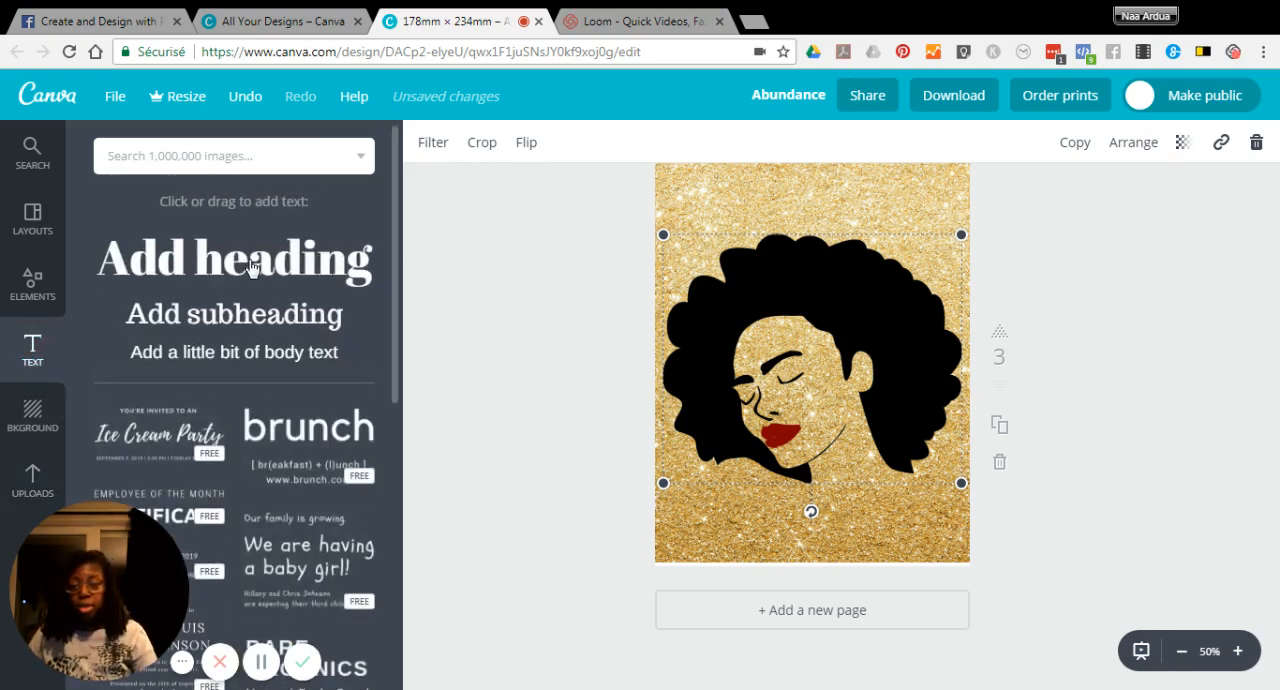
{"action": "left_click", "coordinate": [250, 266]}
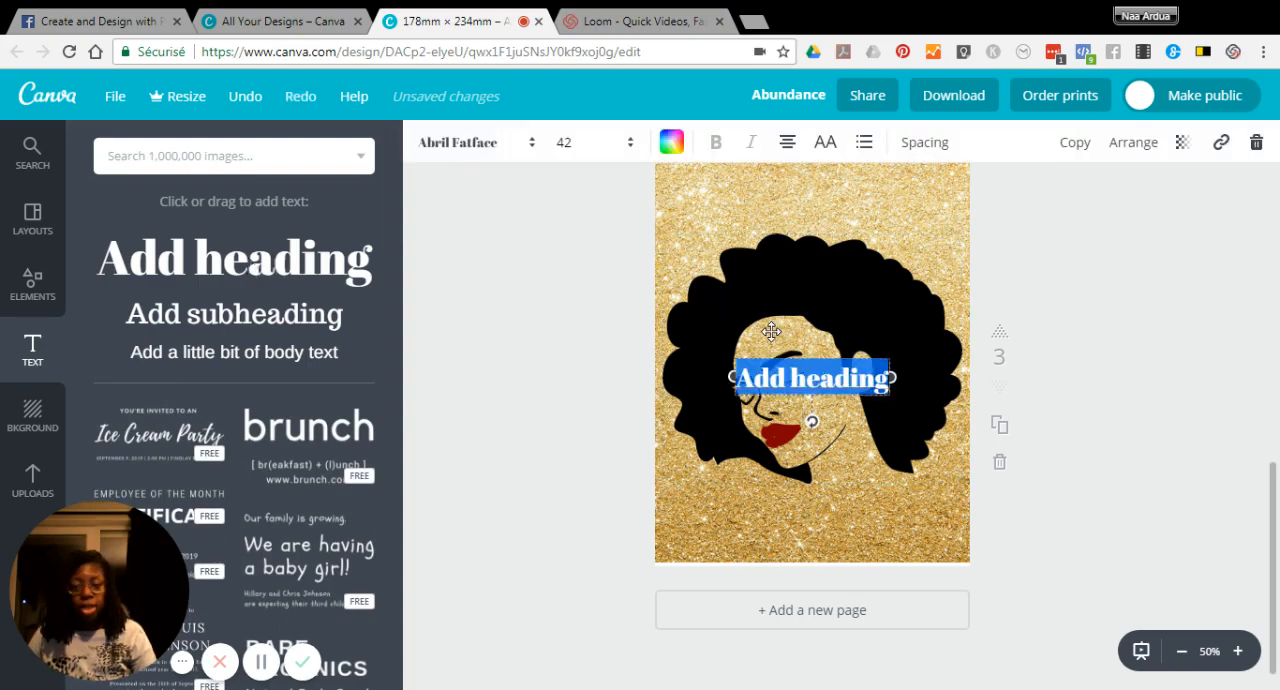
{"action": "left_click", "coordinate": [773, 383]}
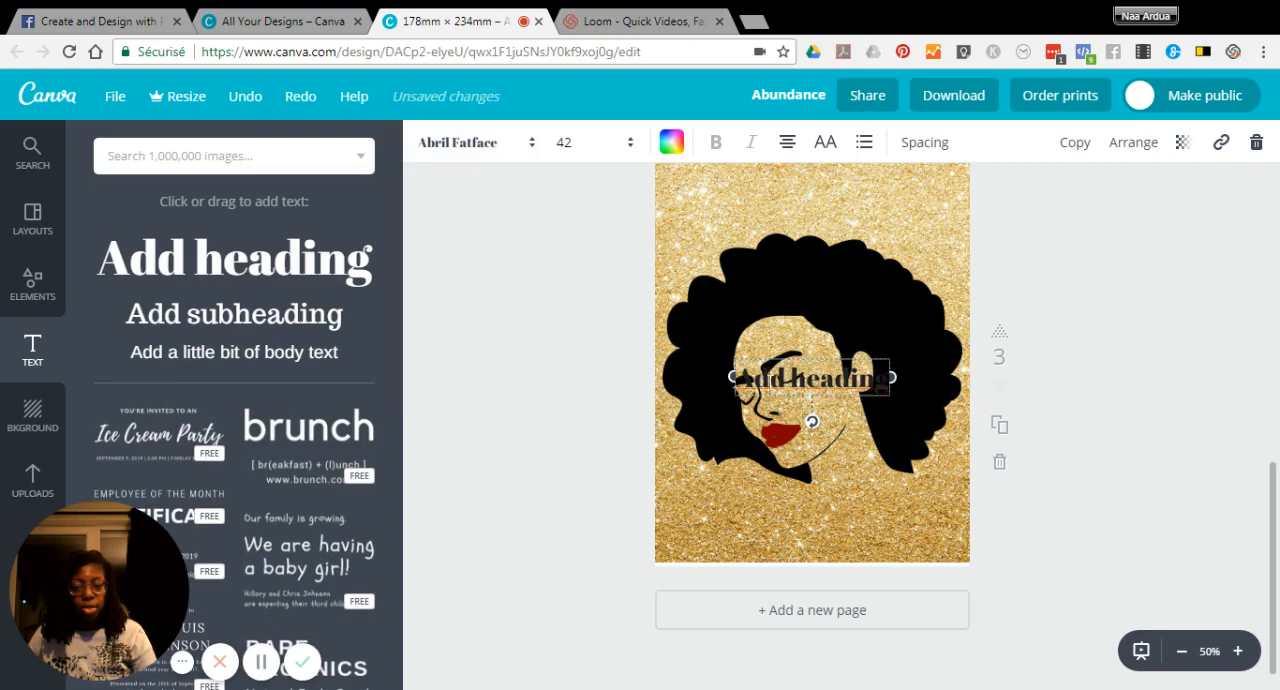
{"action": "key", "text": "Delete"}
{"action": "key", "text": "Delete"}
{"action": "key", "text": "Delete"}
{"action": "key", "text": "Delete"}
{"action": "key", "text": "Delete"}
{"action": "key", "text": "Delete"}
{"action": "key", "text": "Delete"}
{"action": "key", "text": "Delete"}
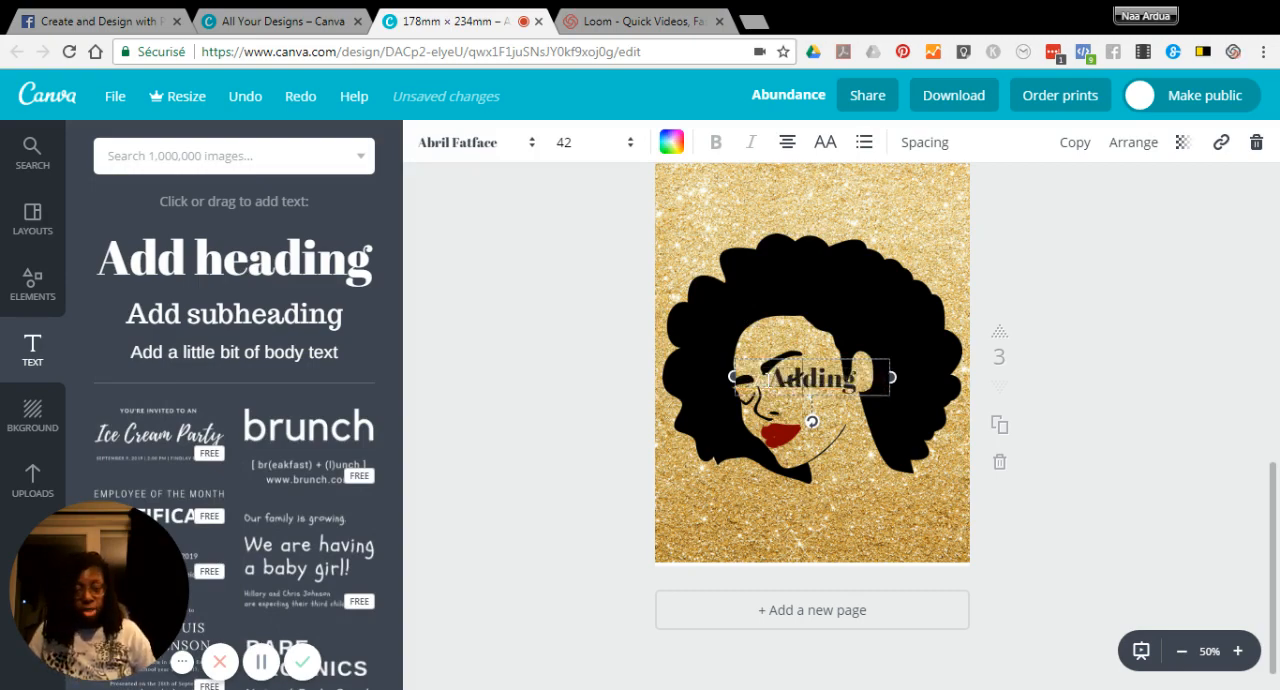
{"action": "key", "text": "Delete"}
{"action": "key", "text": "BackSpace"}
{"action": "key", "text": "BackSpace"}
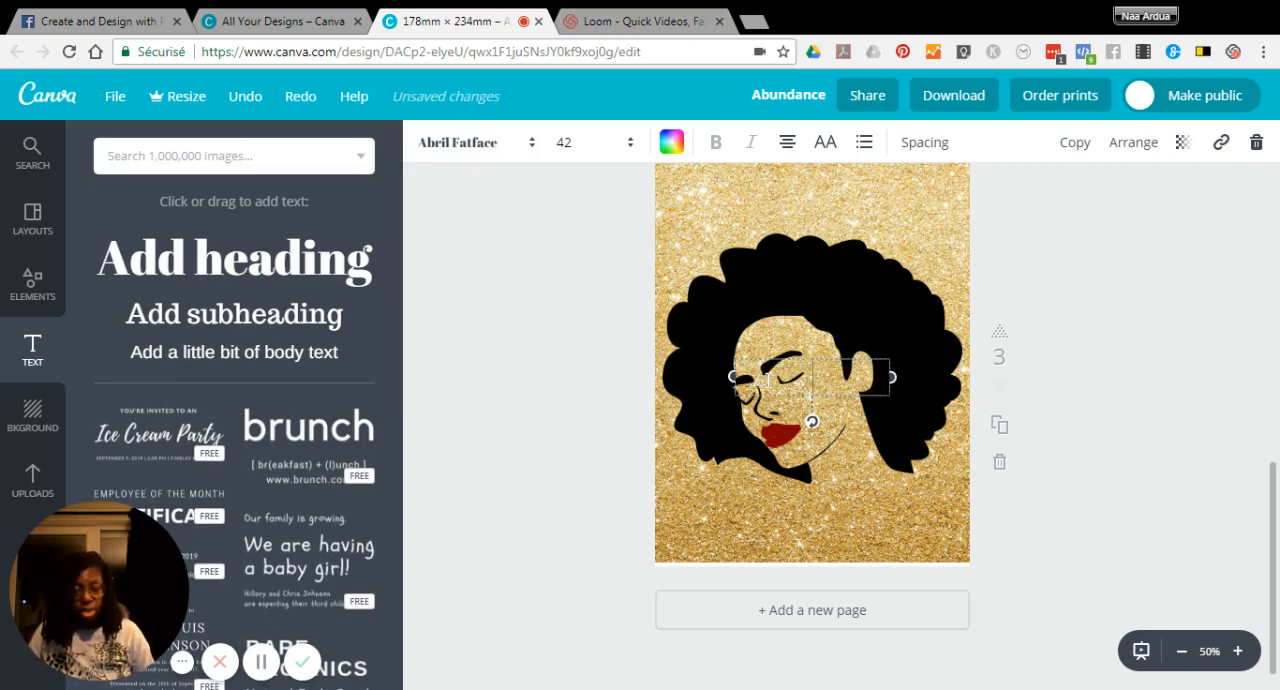
{"action": "type", "text": "A"}
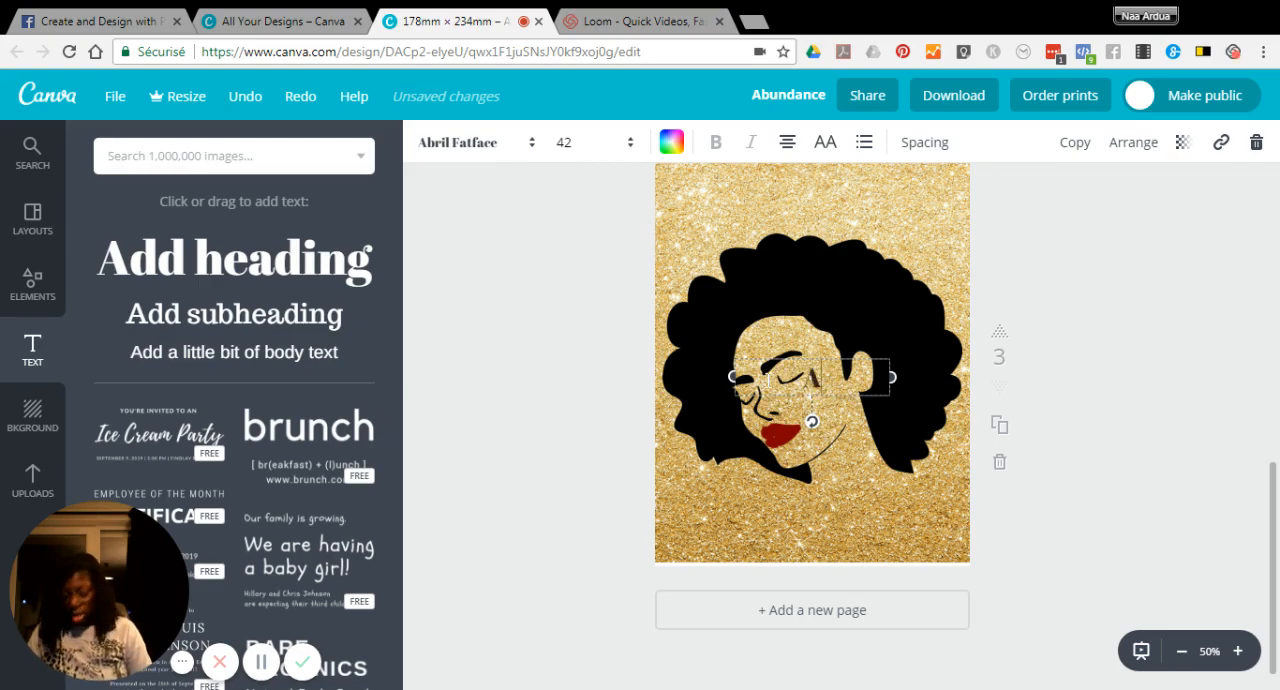
{"action": "type", "text": "bundan"}
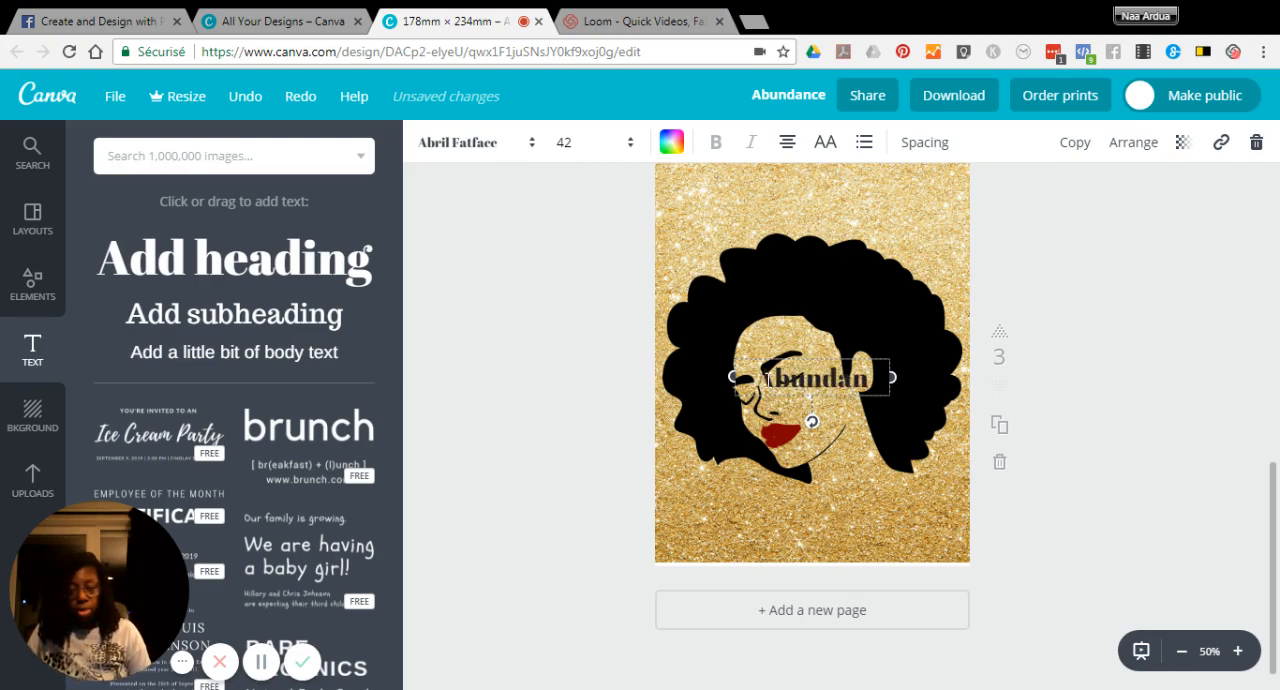
{"action": "type", "text": "ce"}
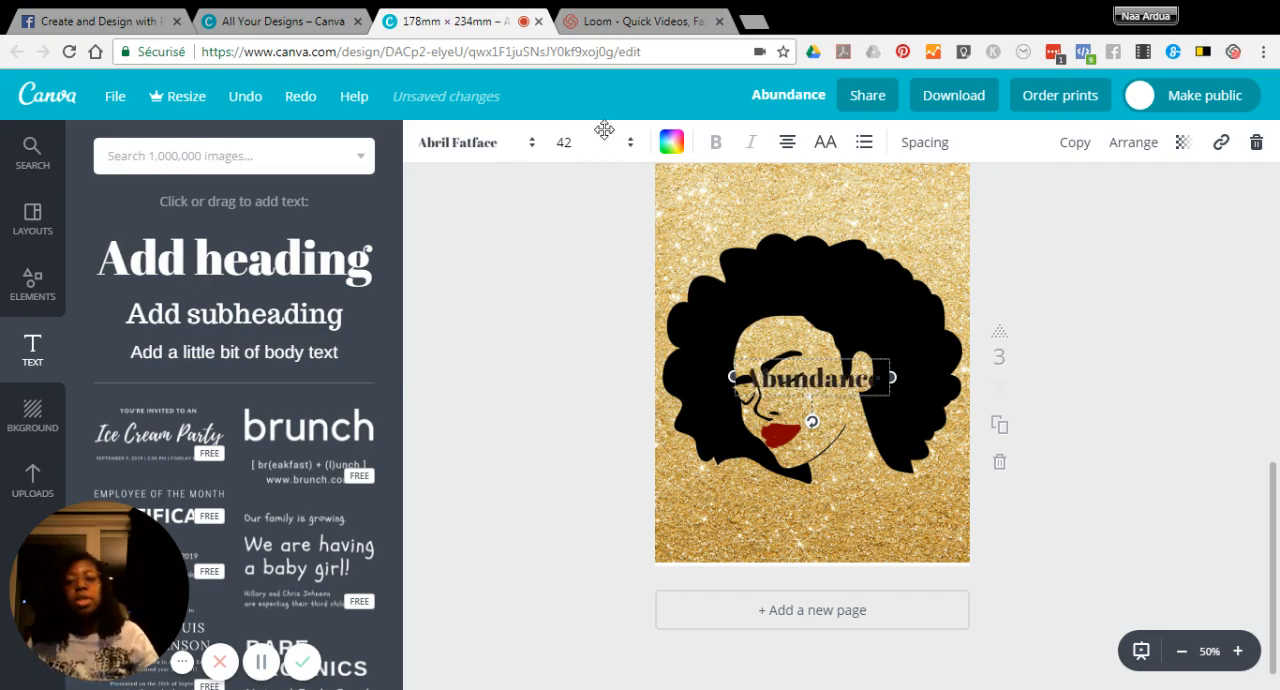
Step: Set the Abundance heading's font to Playlist Script and its size to 80
{"action": "left_click", "coordinate": [483, 143]}
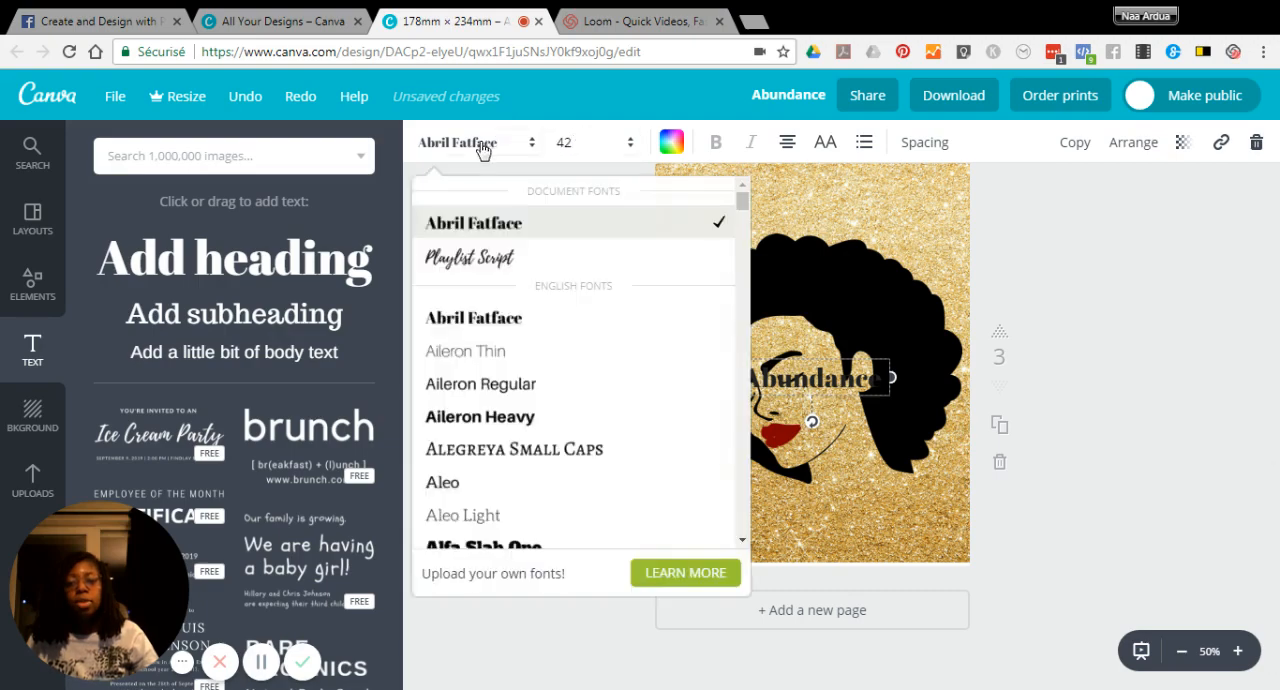
{"action": "left_click", "coordinate": [483, 258]}
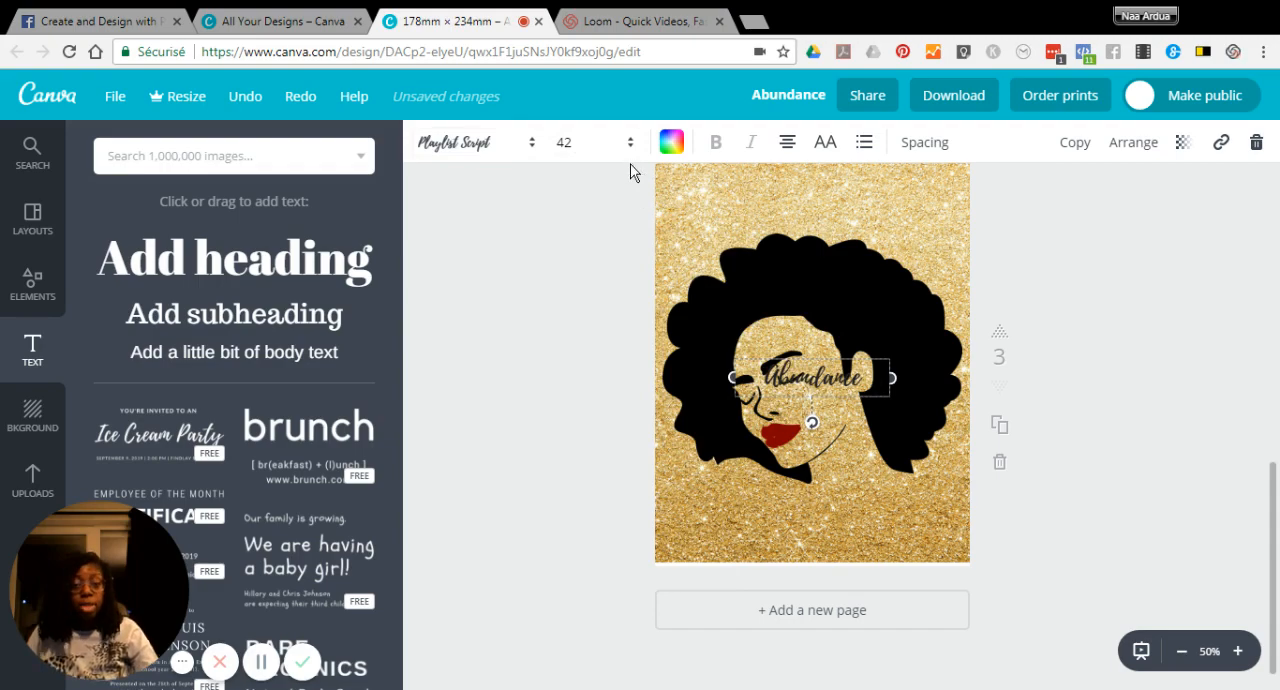
{"action": "left_click", "coordinate": [565, 143]}
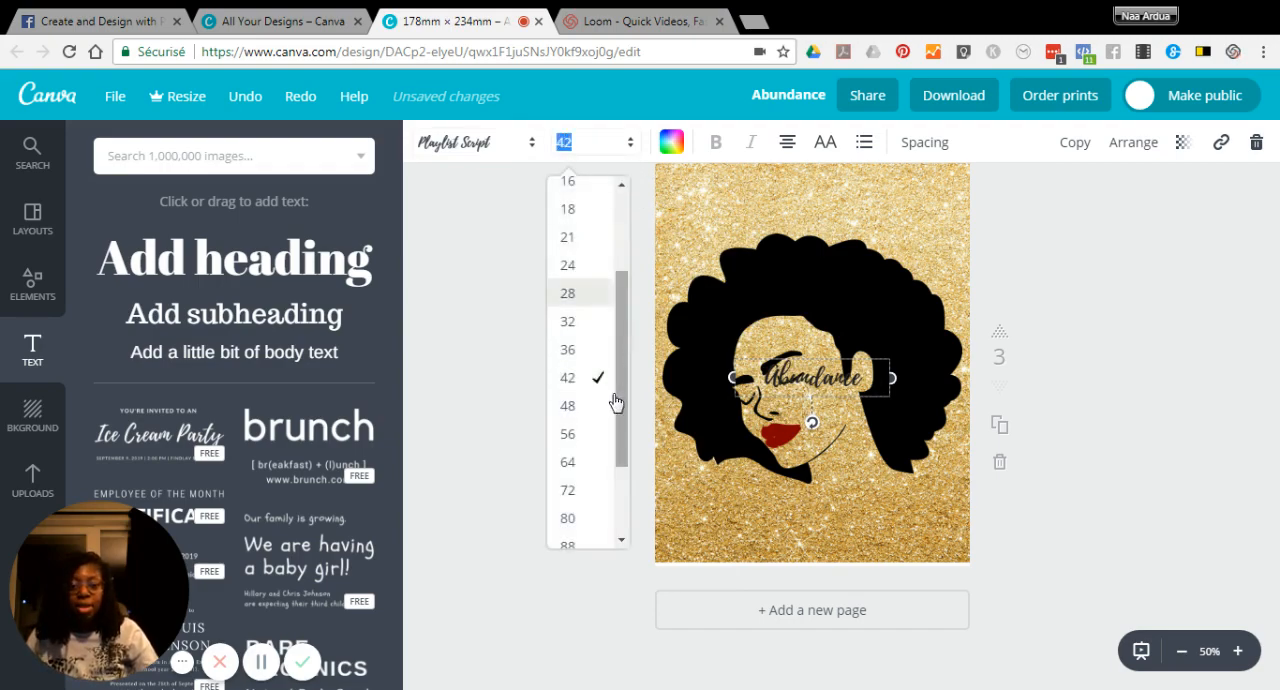
{"action": "left_click", "coordinate": [564, 519]}
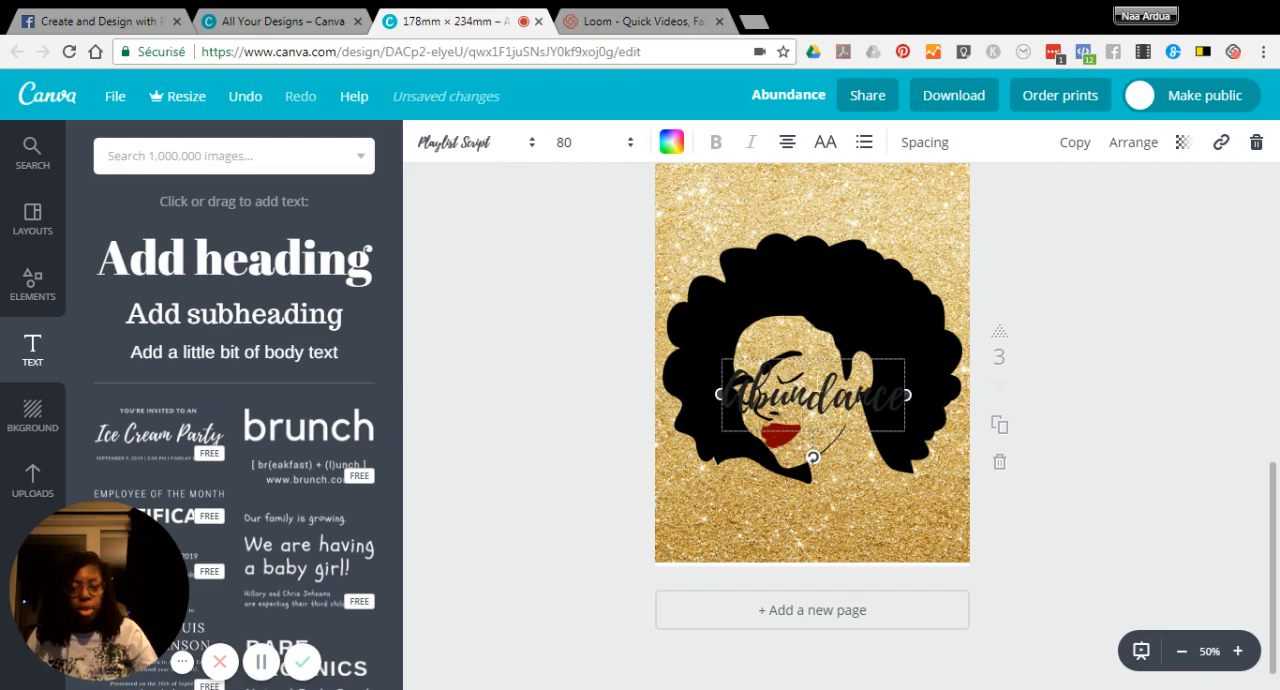
Step: Move the Abundance heading below the woman's face and set its text colour to black
{"action": "left_click_drag", "start_coordinate": [852, 343], "coordinate": [855, 468]}
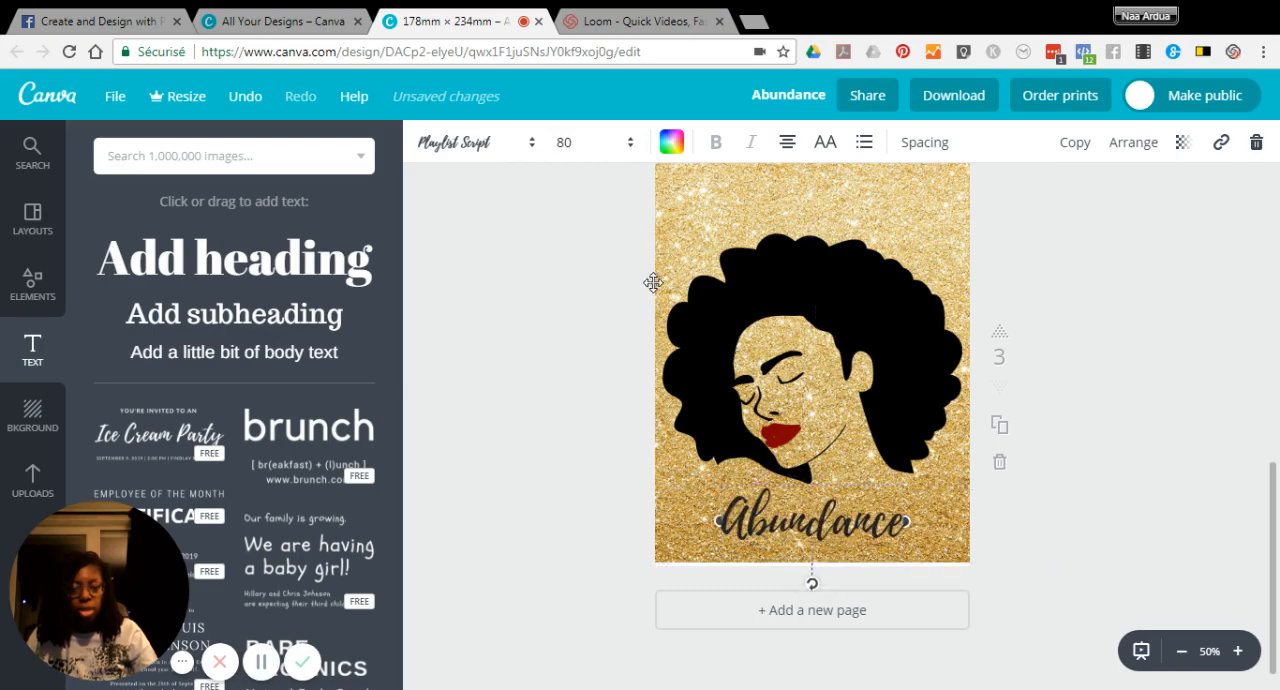
{"action": "left_click", "coordinate": [673, 148]}
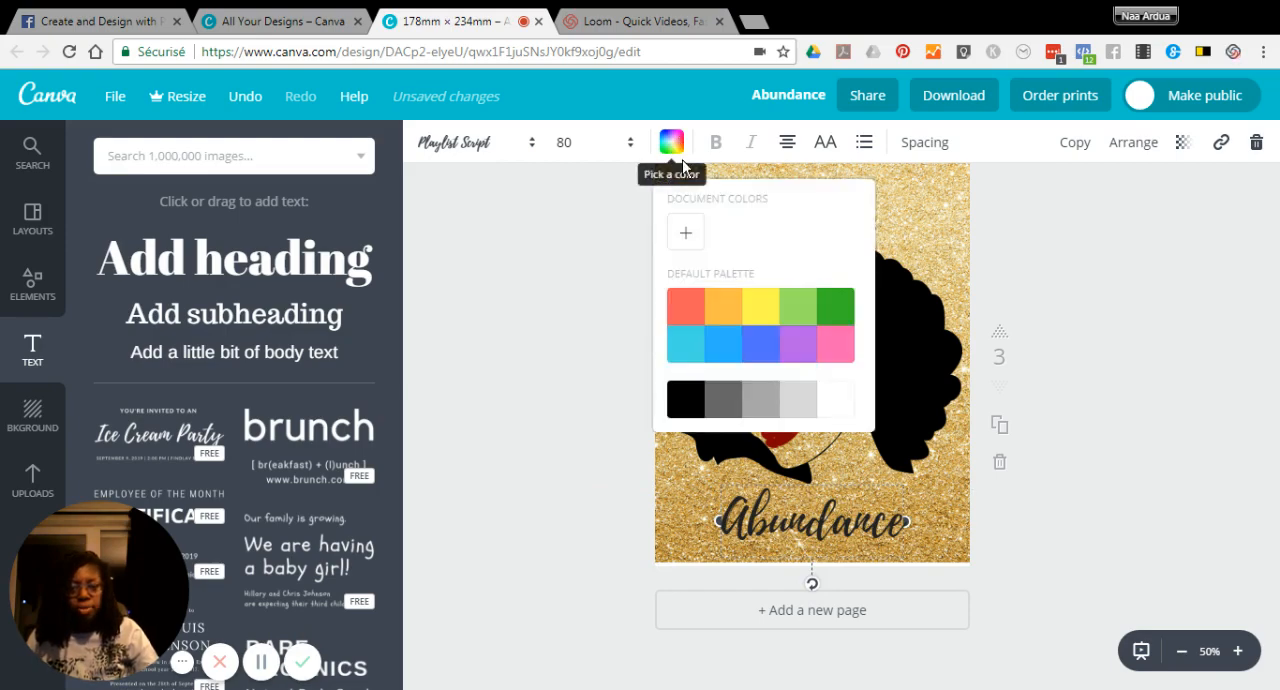
{"action": "left_click", "coordinate": [686, 400]}
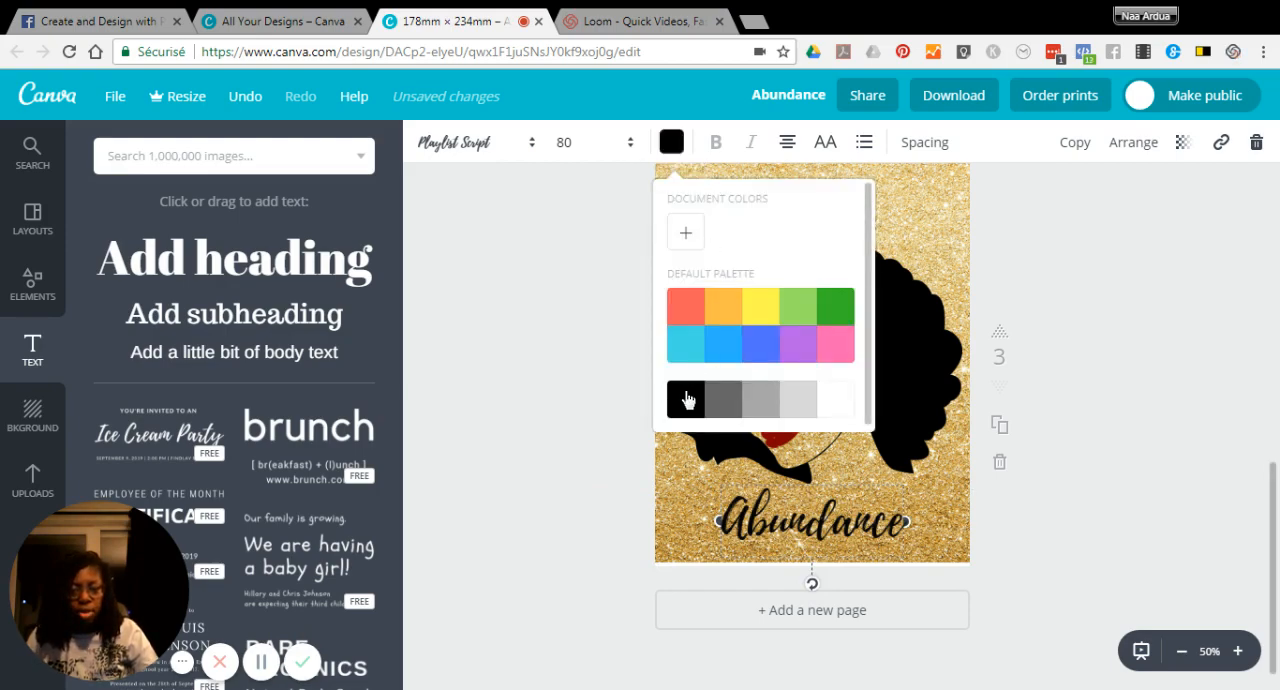
{"action": "left_click", "coordinate": [1163, 296]}
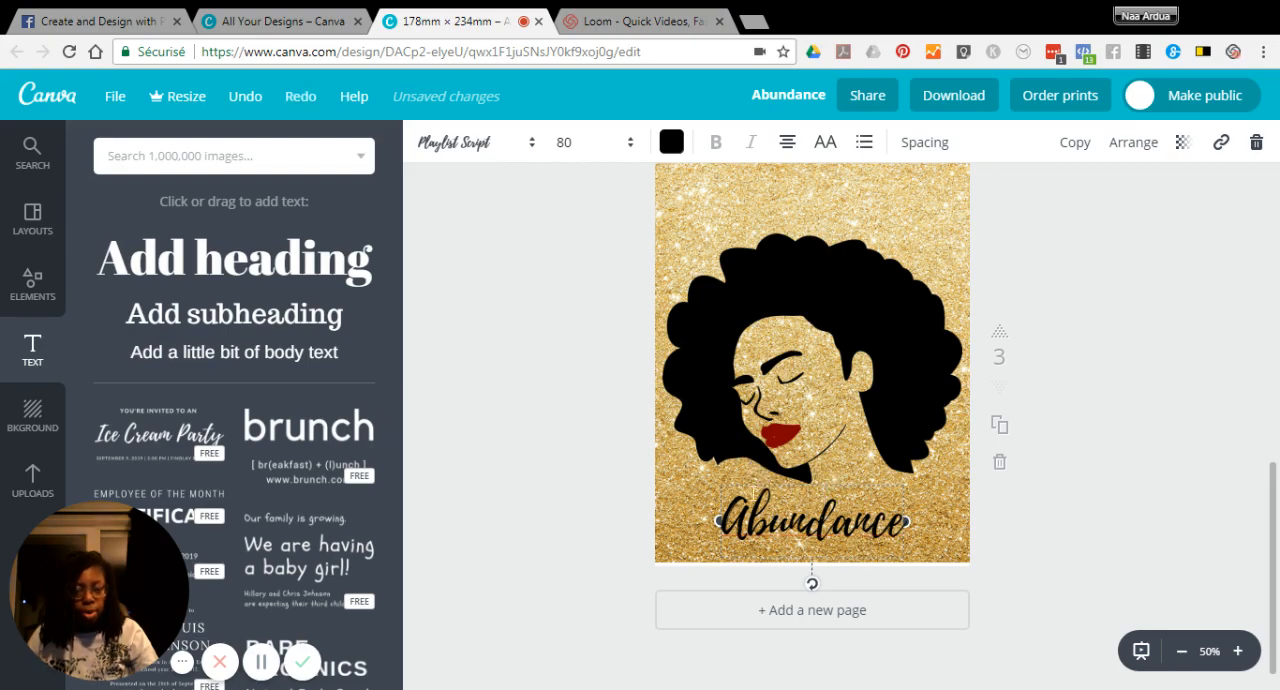
{"action": "left_click", "coordinate": [757, 446]}
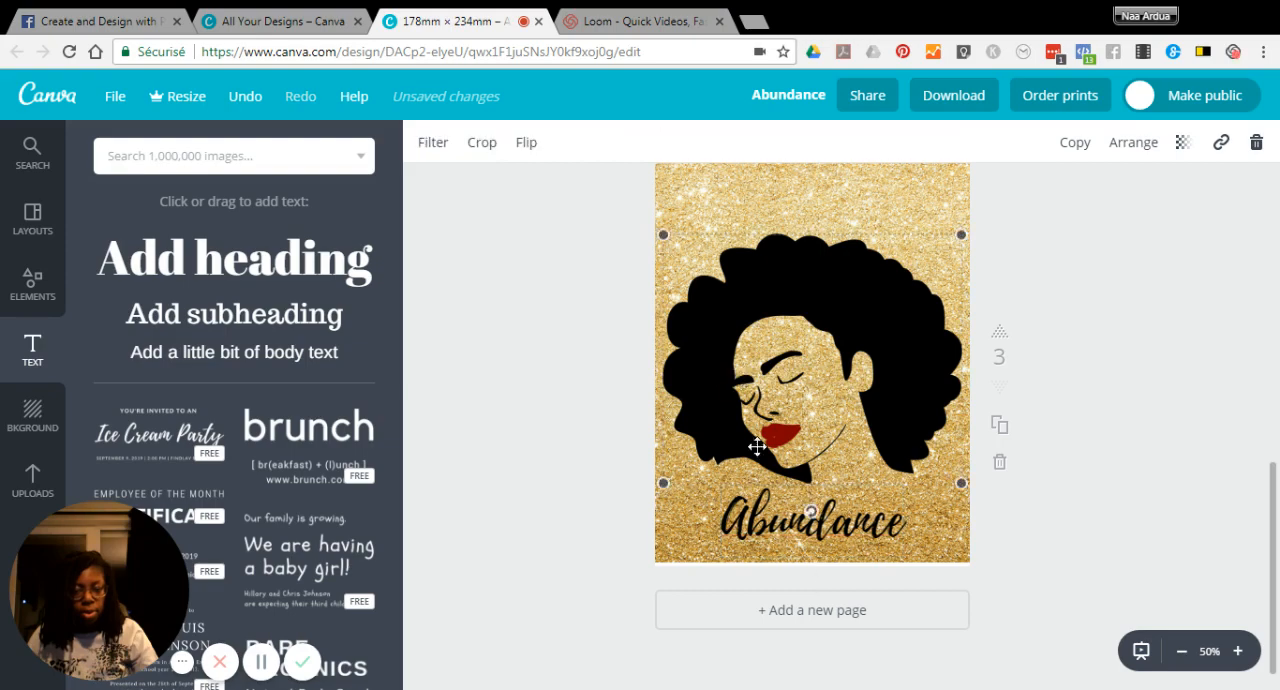
{"action": "left_click", "coordinate": [756, 520]}
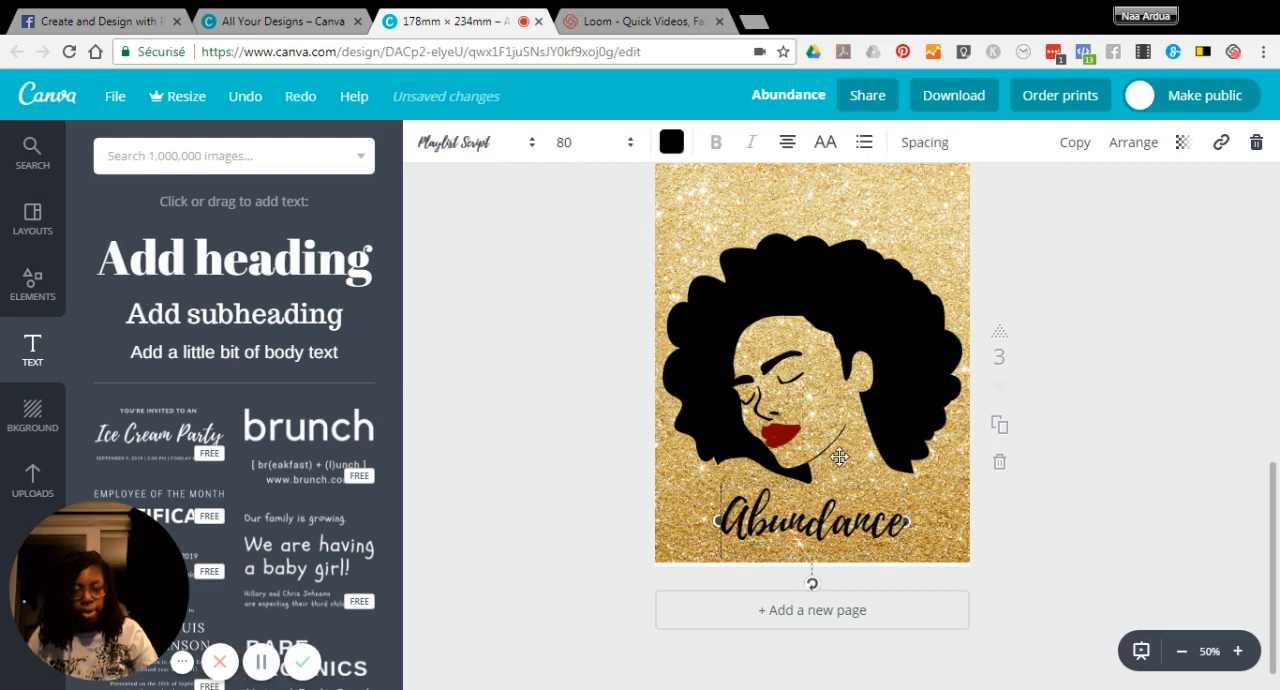
{"action": "left_click", "coordinate": [840, 456]}
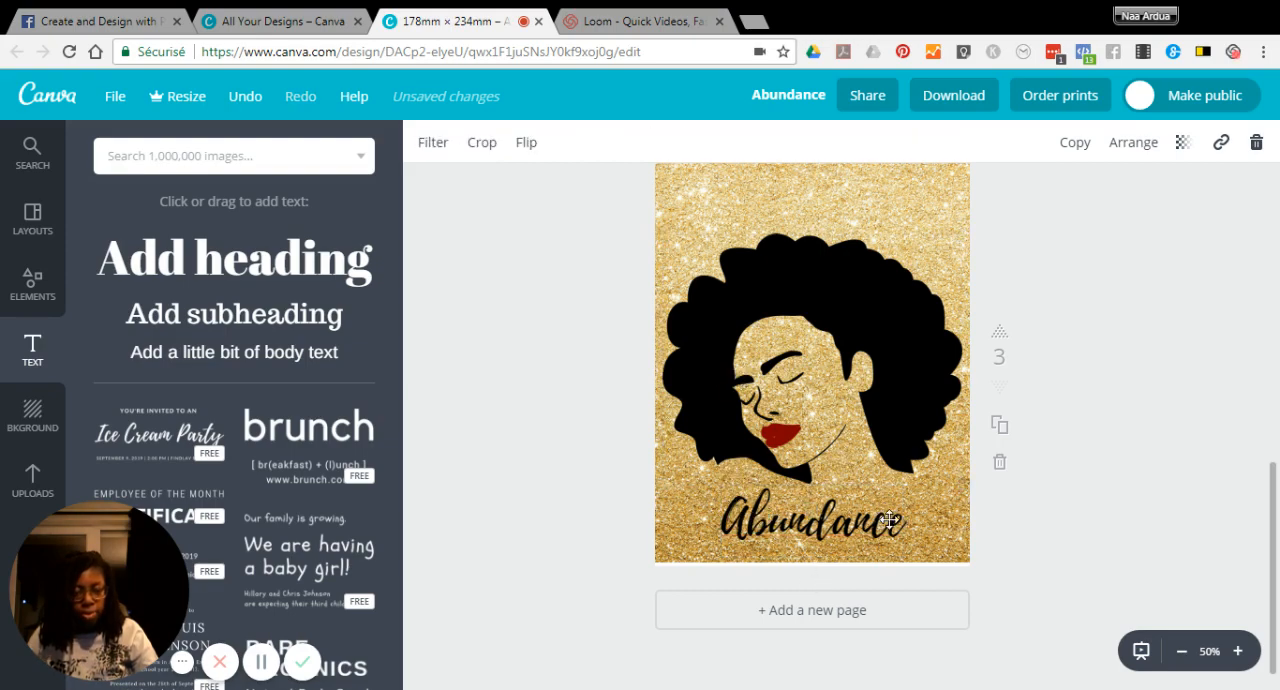
{"action": "left_click", "coordinate": [884, 512]}
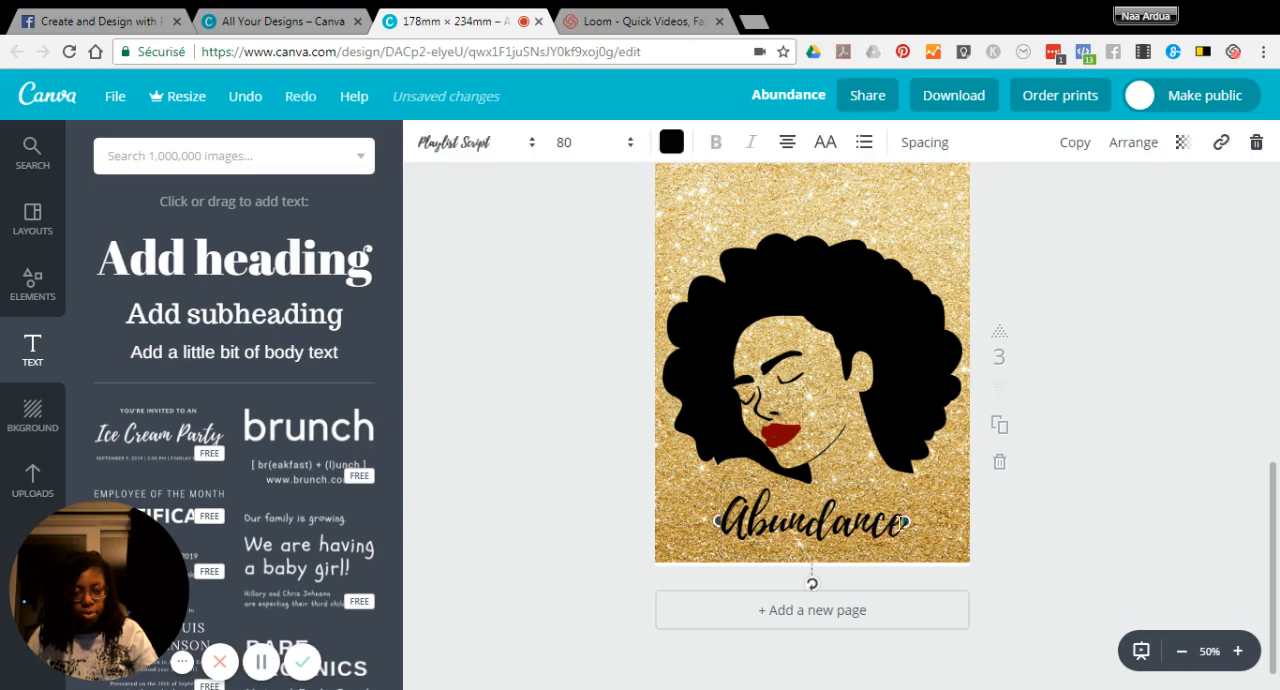
Step: Widen the Abundance text box on page 3 to the right, shifting the title slightly off the page's centre
{"action": "left_click_drag", "start_coordinate": [906, 522], "coordinate": [938, 521]}
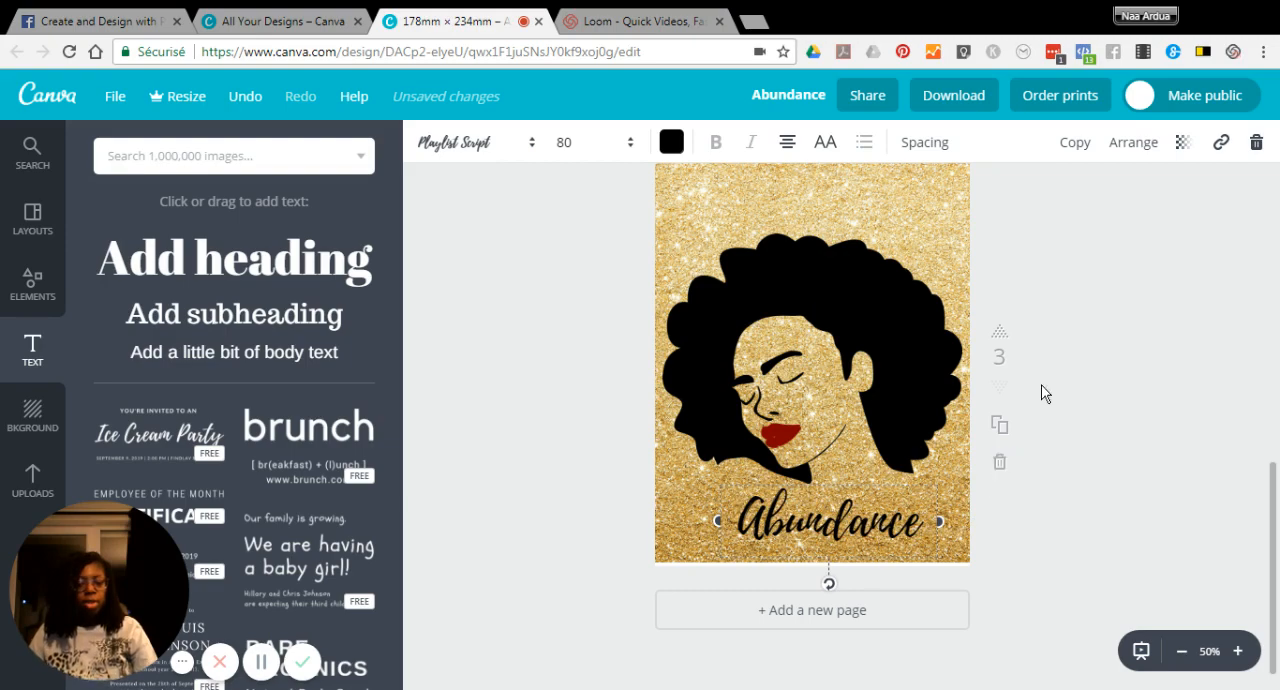
{"action": "left_click", "coordinate": [1145, 262]}
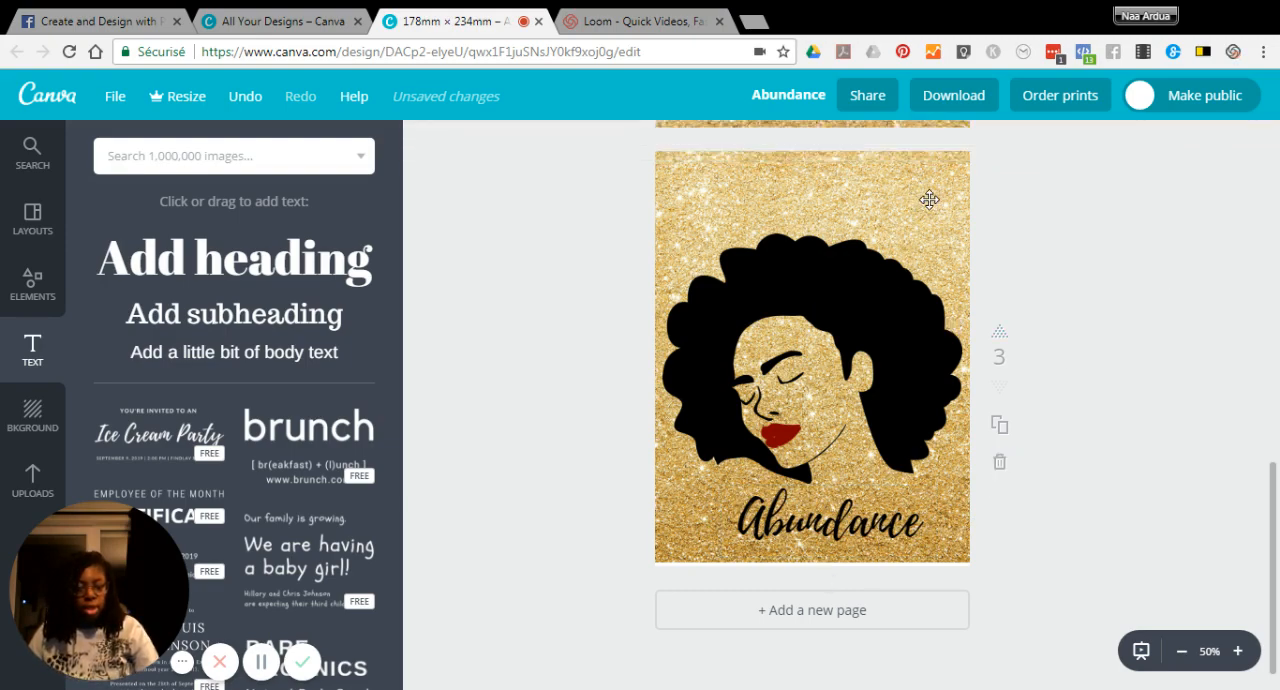
Step: Duplicate the finished cover on page 3 as page 4
{"action": "left_click", "coordinate": [1000, 435]}
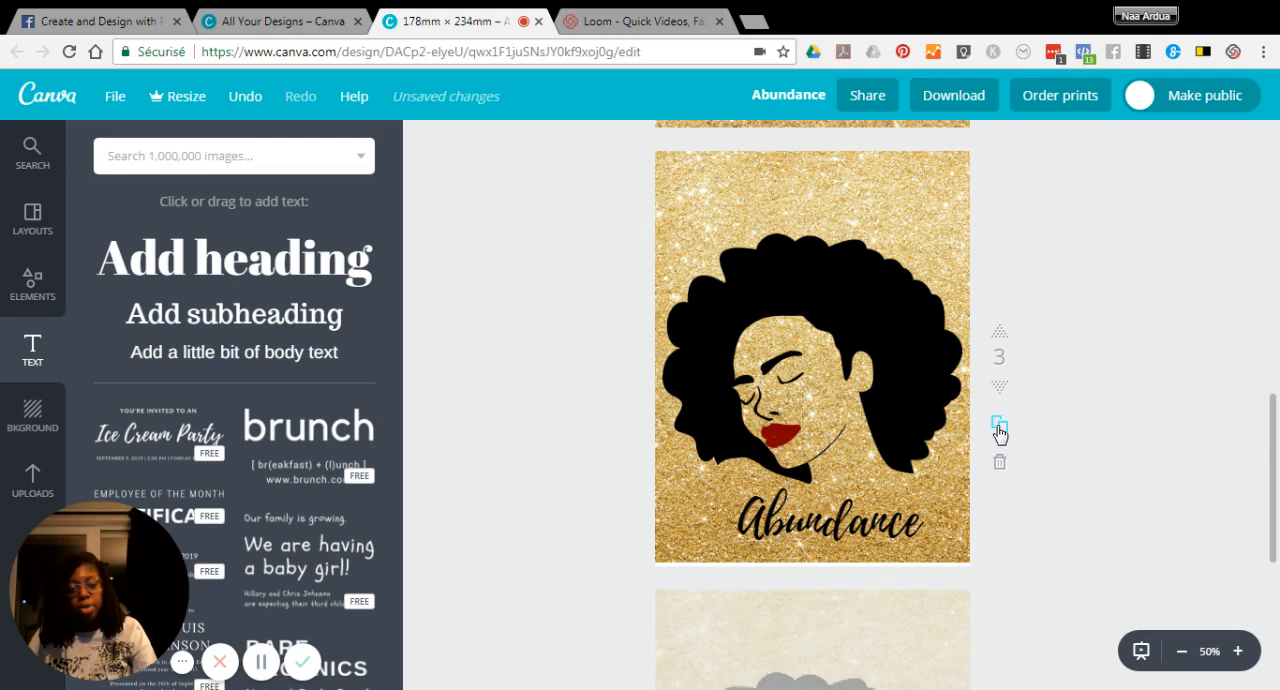
{"action": "scroll", "coordinate": [992, 434], "scroll_direction": "down", "scroll_amount": 3}
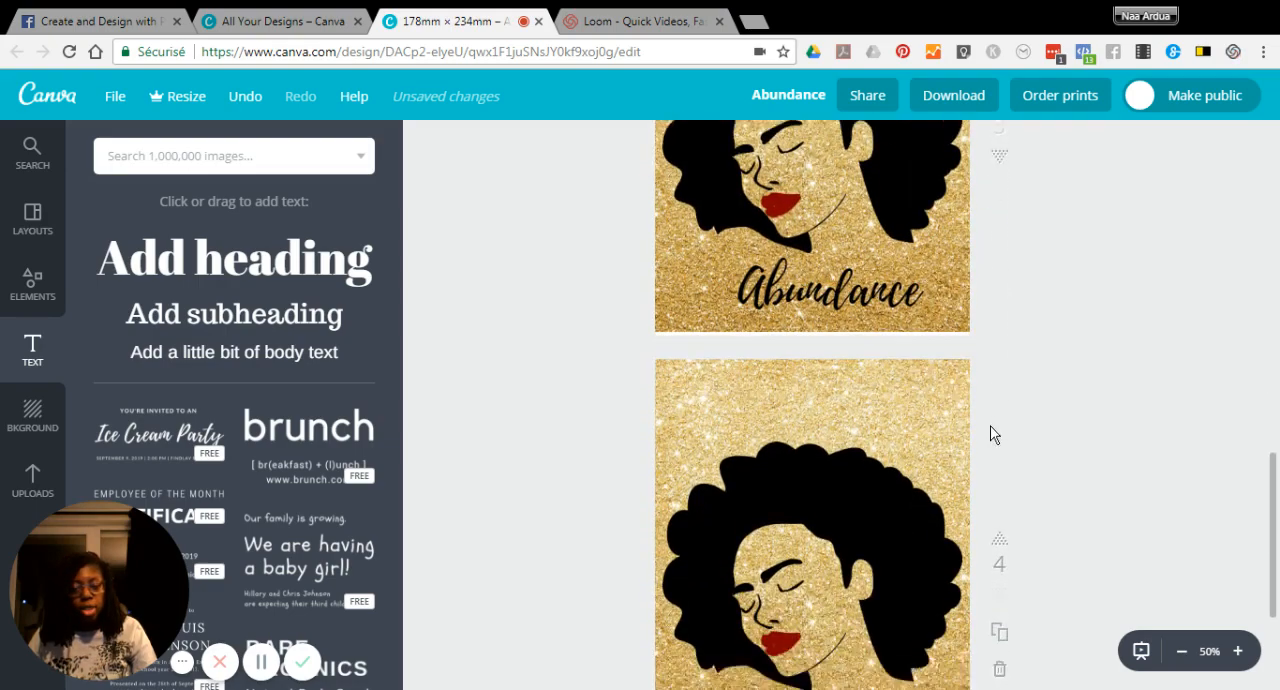
{"action": "scroll", "coordinate": [988, 424], "scroll_direction": "down", "scroll_amount": 2}
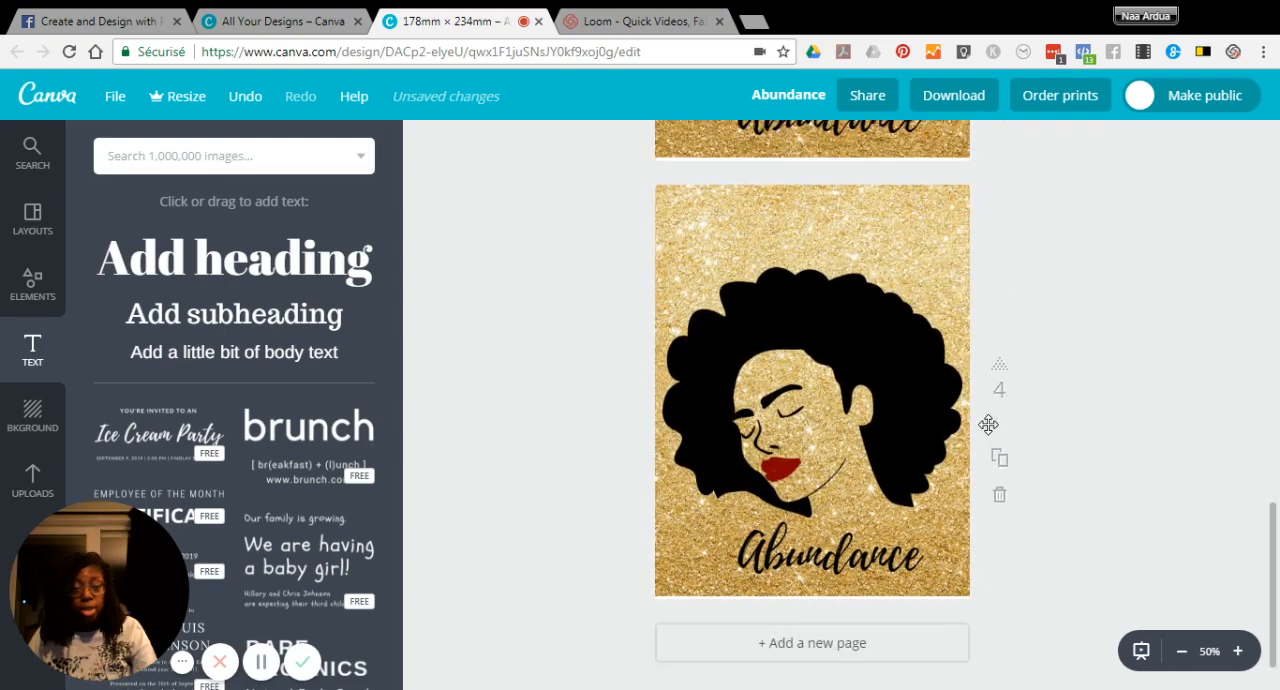
Step: Delete the woman's portrait and the Abundance heading from page 4, leaving only the gold glitter background
{"action": "left_click", "coordinate": [822, 277]}
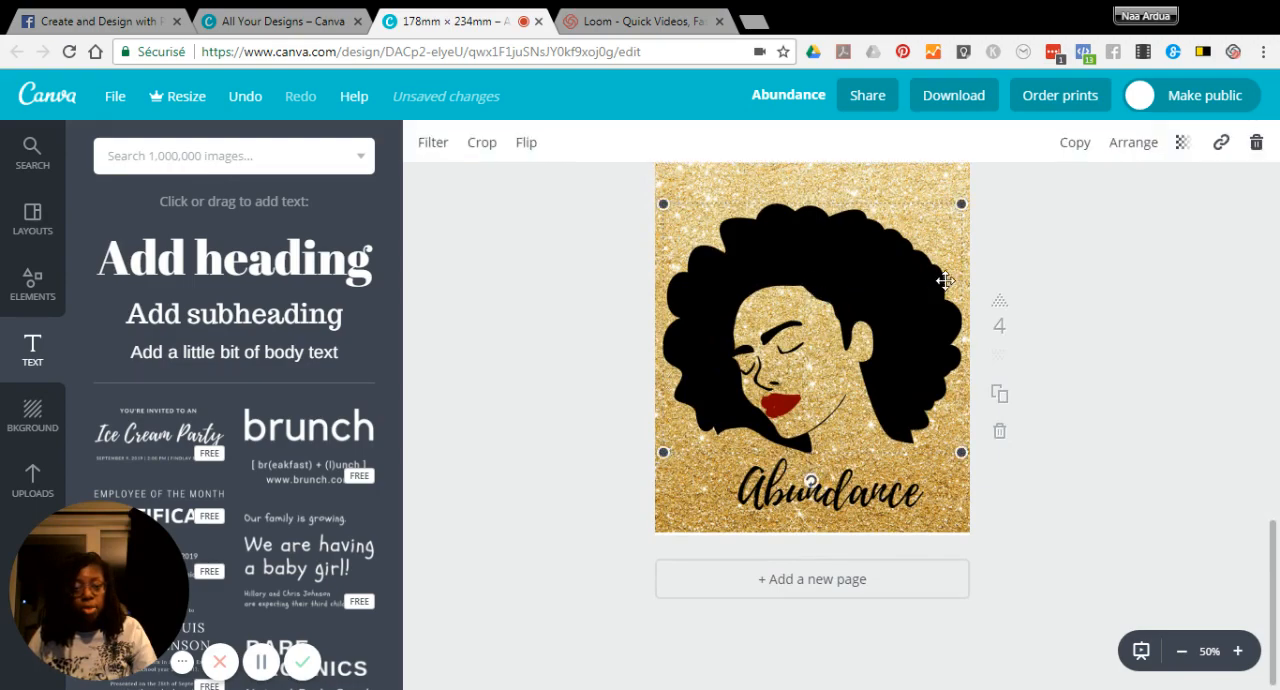
{"action": "left_click", "coordinate": [1256, 142]}
{"action": "left_click", "coordinate": [807, 507]}
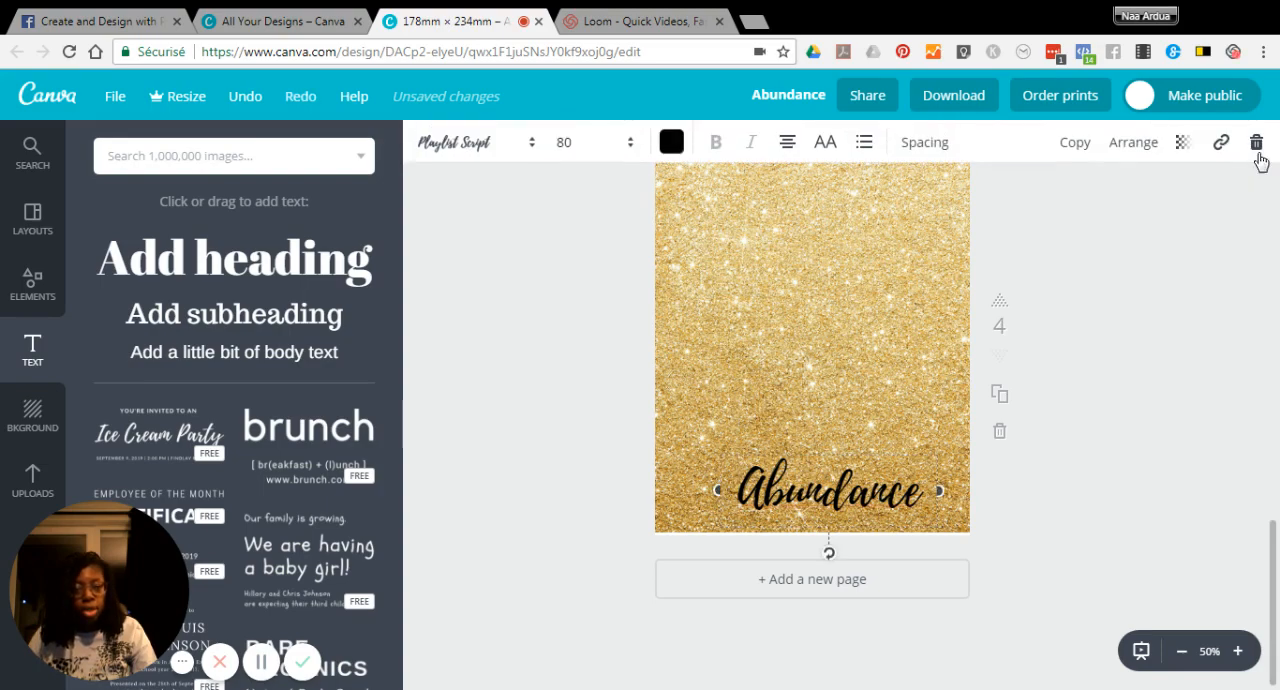
{"action": "left_click", "coordinate": [1256, 144]}
Step: Search the image library for "stripe" and add the free fading horizontal stripes graphic to page 4
{"action": "left_click", "coordinate": [230, 155]}
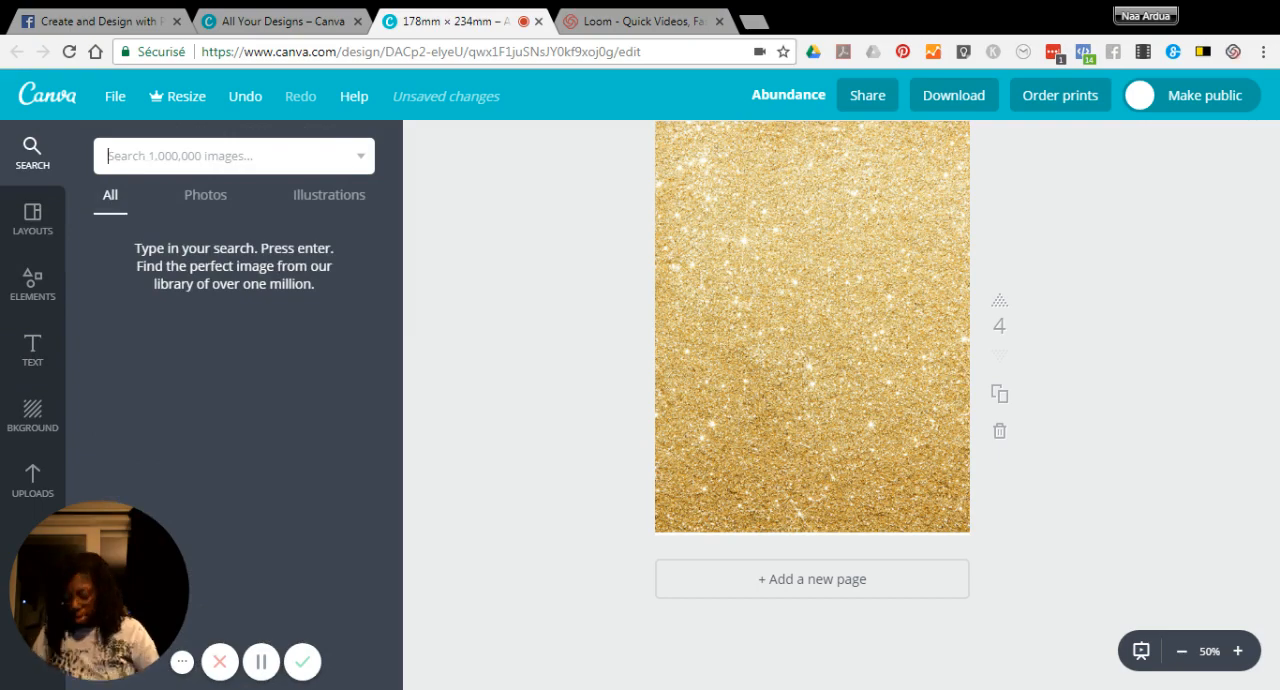
{"action": "type", "text": "stripe"}
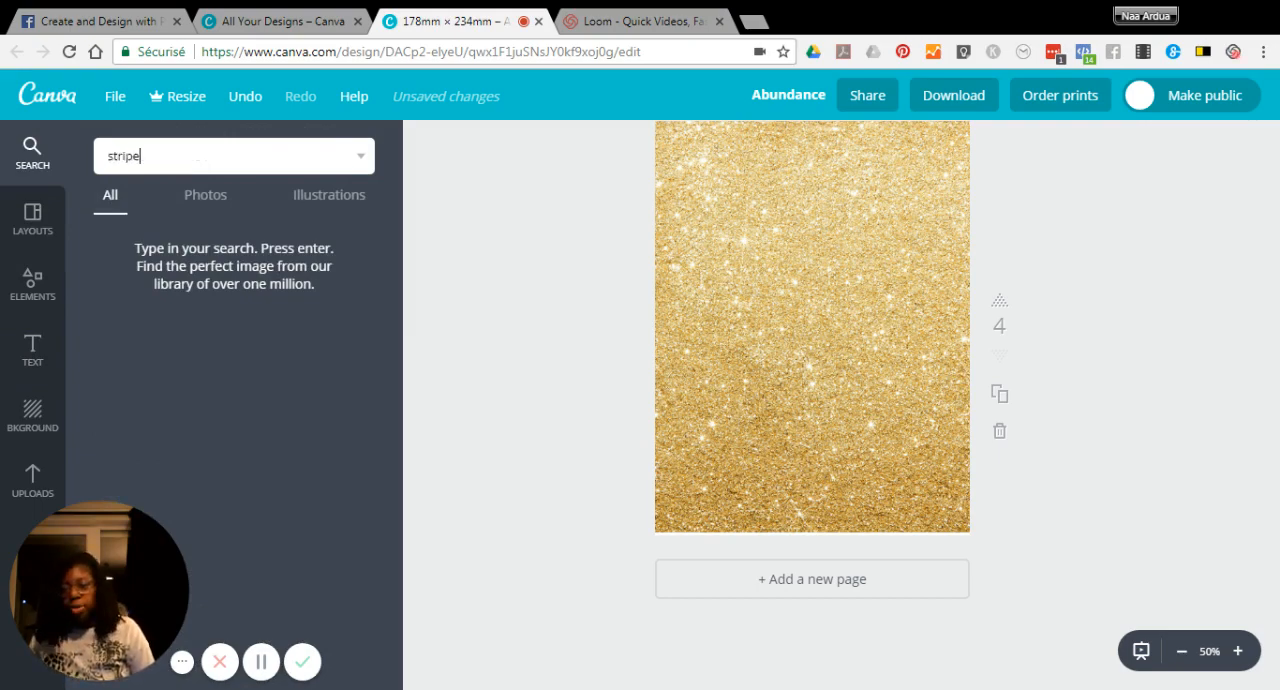
{"action": "key", "text": "Return"}
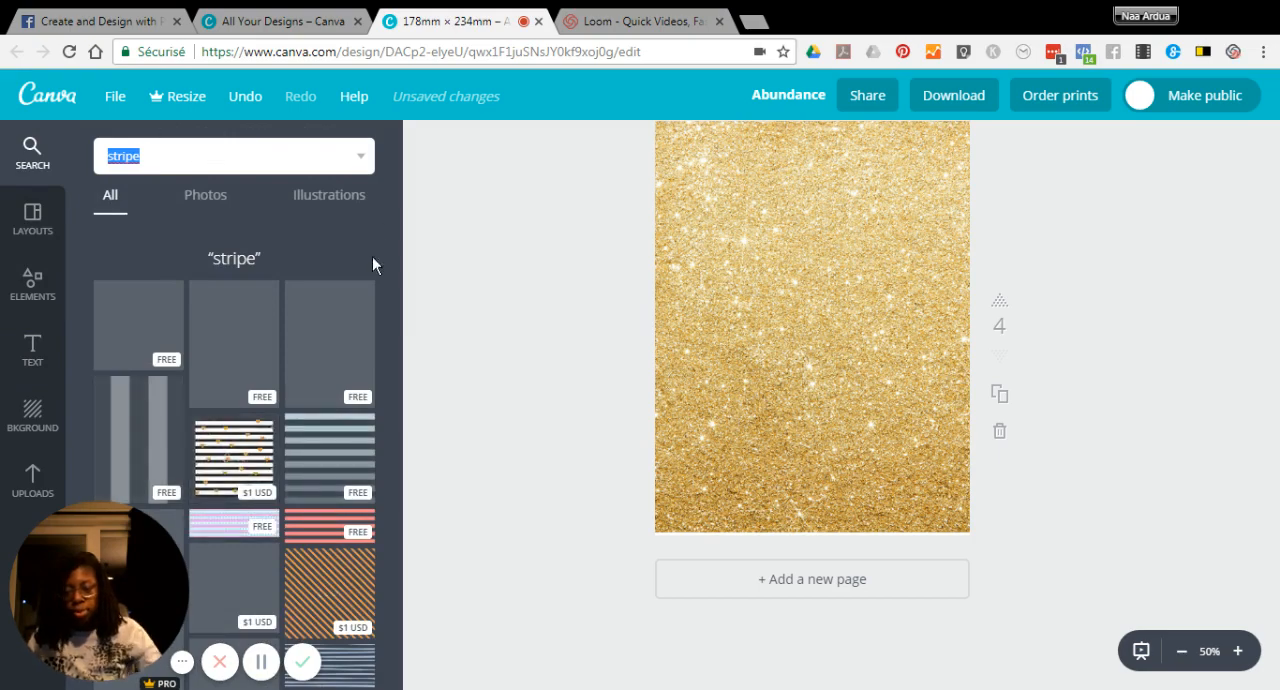
{"action": "left_click", "coordinate": [849, 358]}
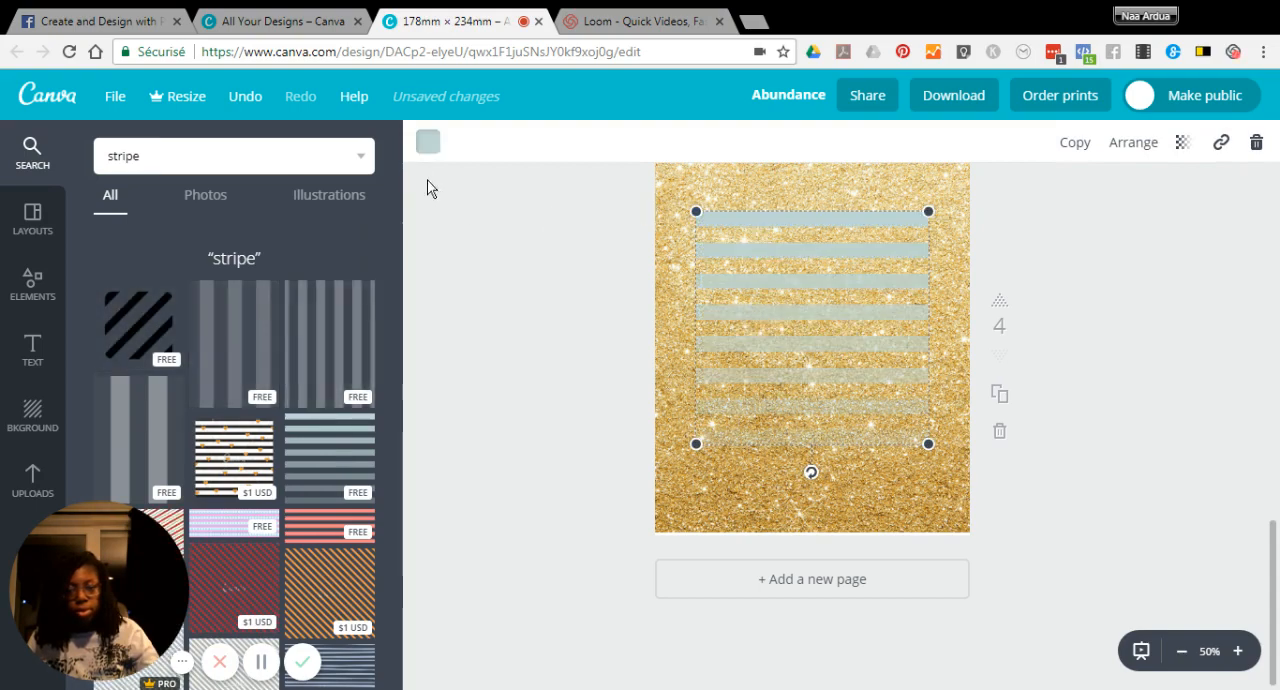
Step: Colour the stripes on page 4 black and enlarge them to span the full page width and nearly the full height
{"action": "left_click", "coordinate": [428, 142]}
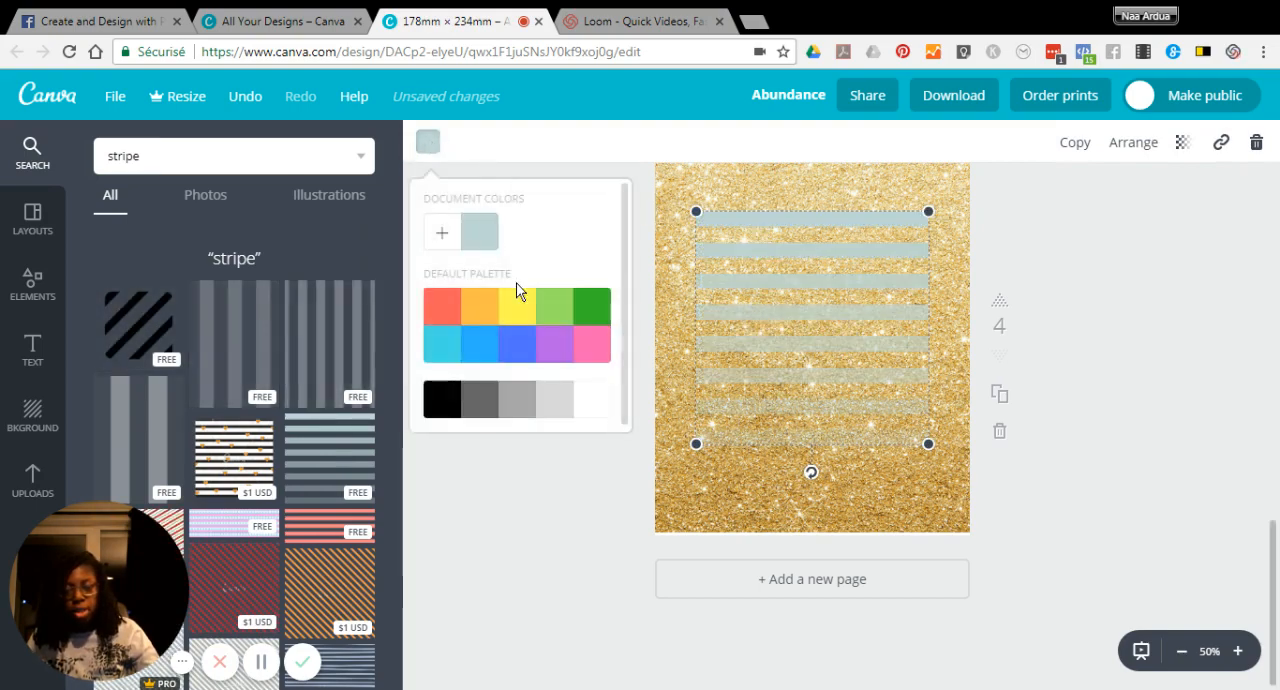
{"action": "left_click", "coordinate": [436, 409]}
{"action": "left_click_drag", "start_coordinate": [930, 211], "coordinate": [985, 163]}
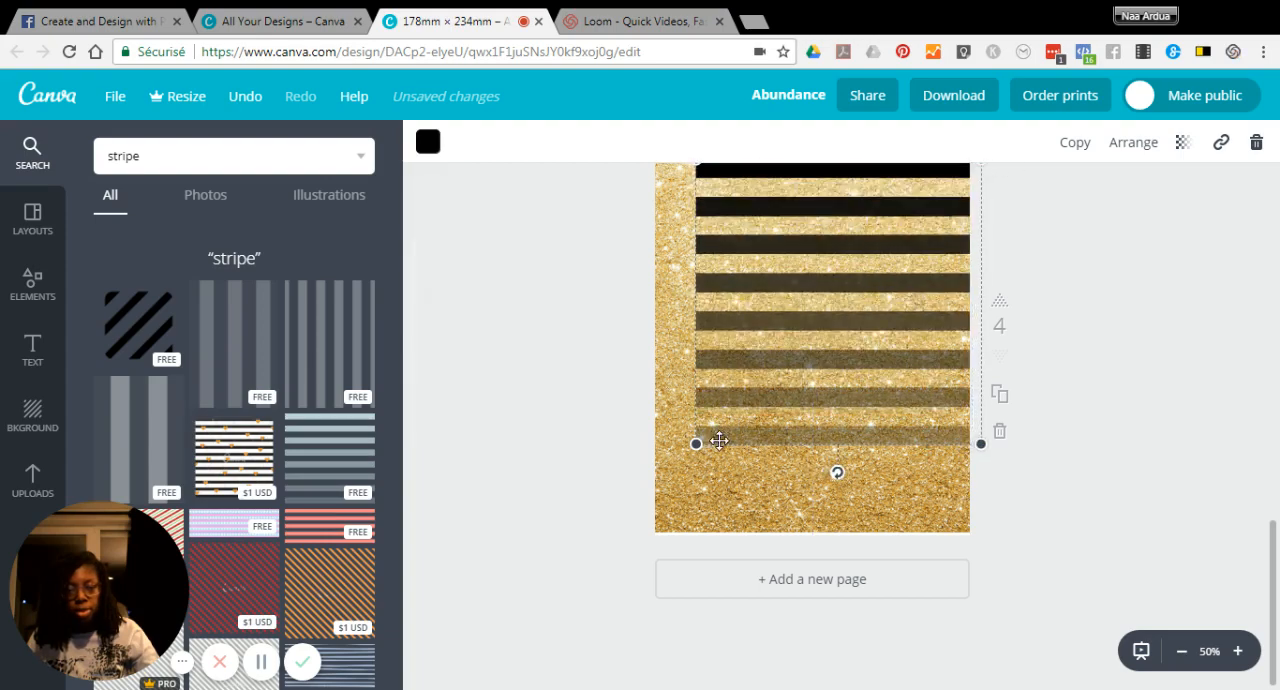
{"action": "left_click_drag", "start_coordinate": [697, 443], "coordinate": [651, 485]}
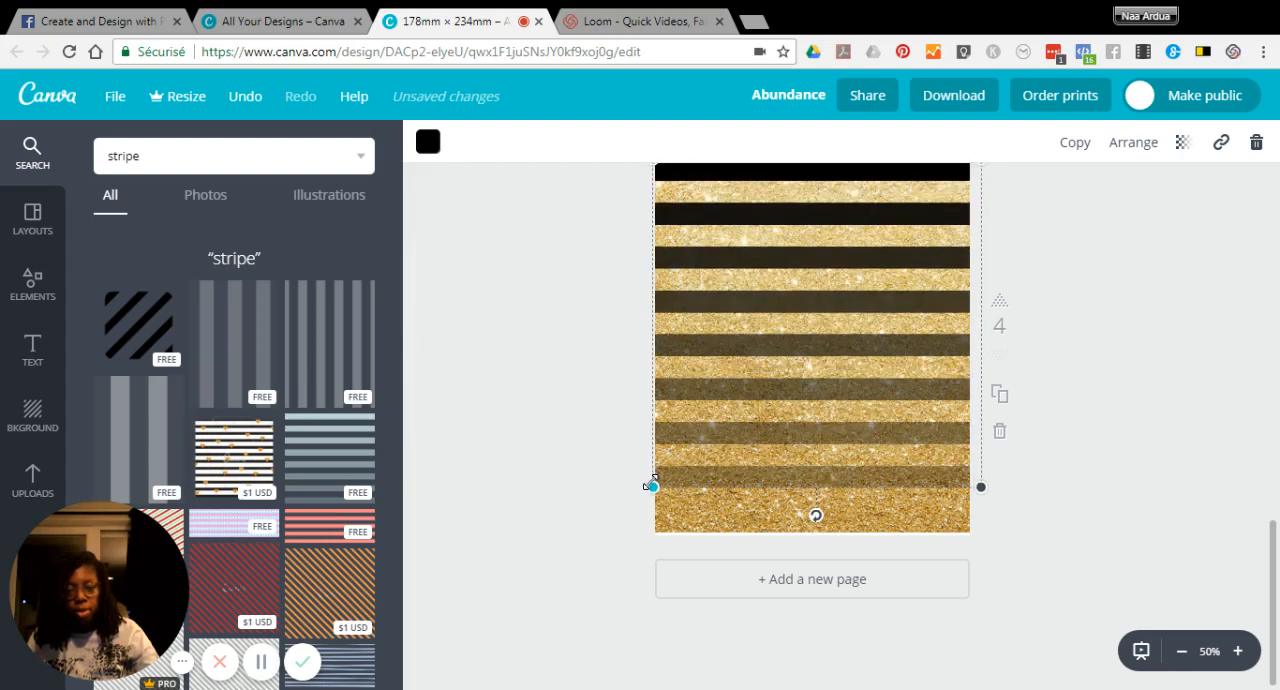
{"action": "left_click_drag", "start_coordinate": [980, 488], "coordinate": [983, 526]}
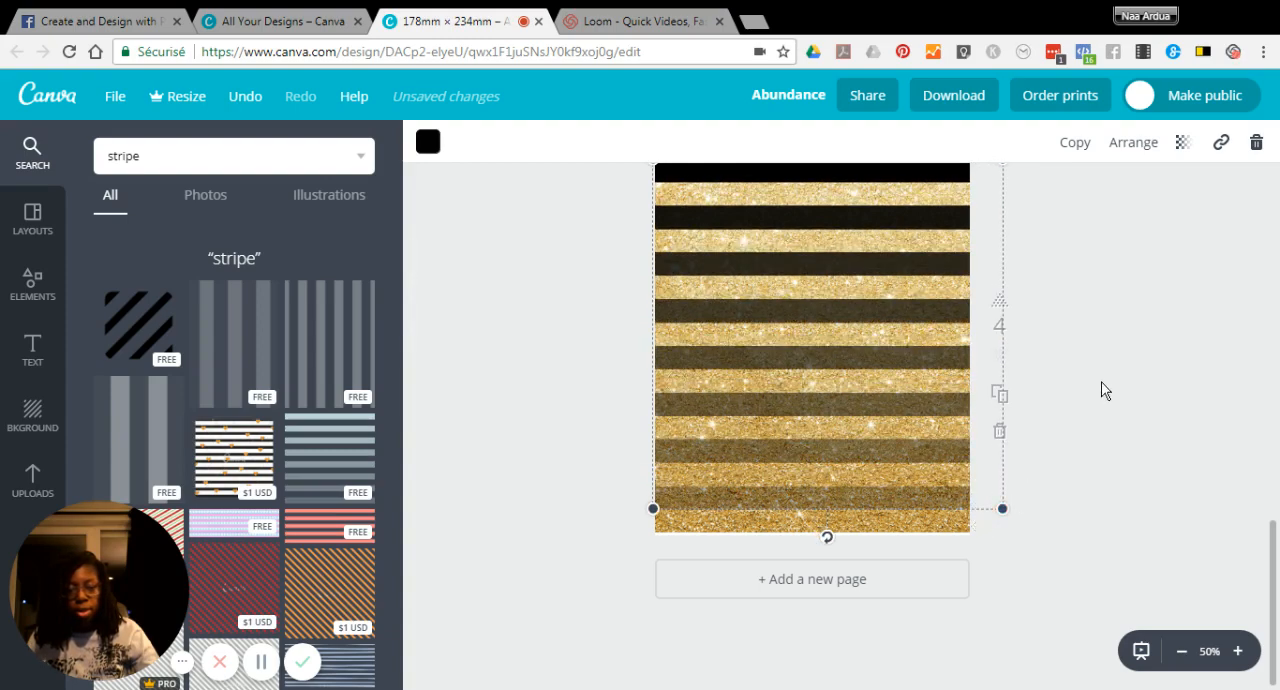
{"action": "scroll", "coordinate": [1103, 392], "scroll_direction": "up", "scroll_amount": 1}
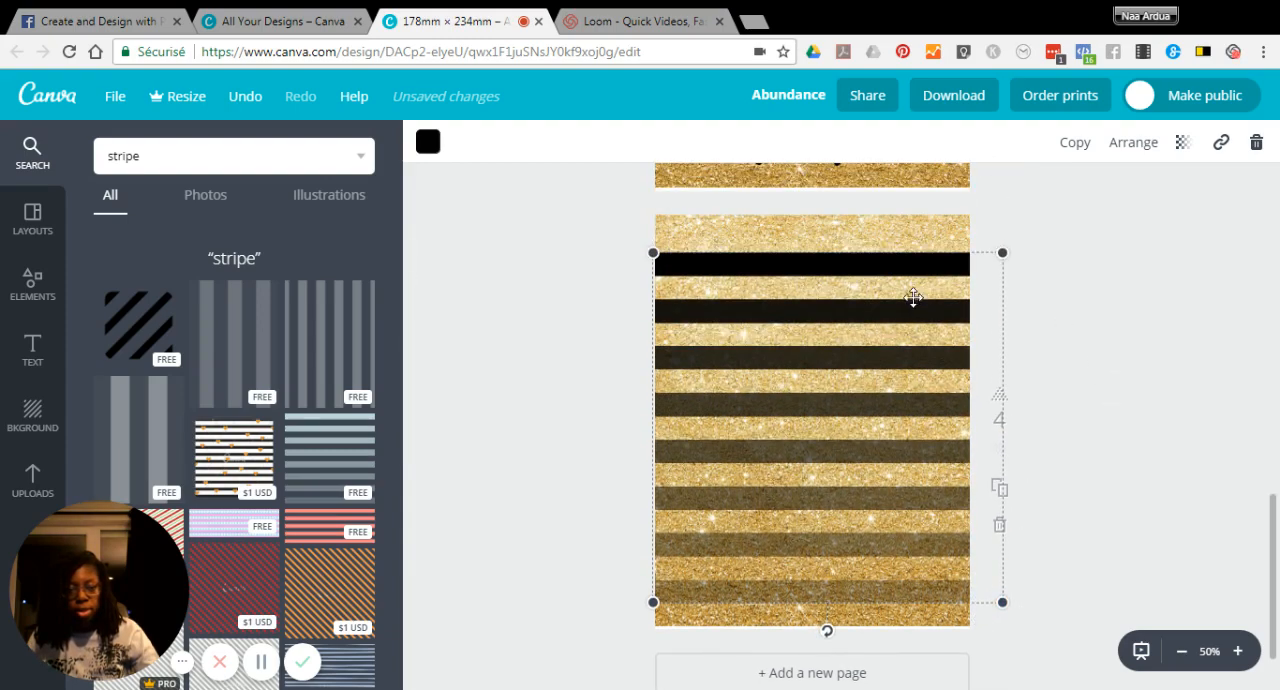
{"action": "left_click_drag", "start_coordinate": [1003, 251], "coordinate": [1019, 217]}
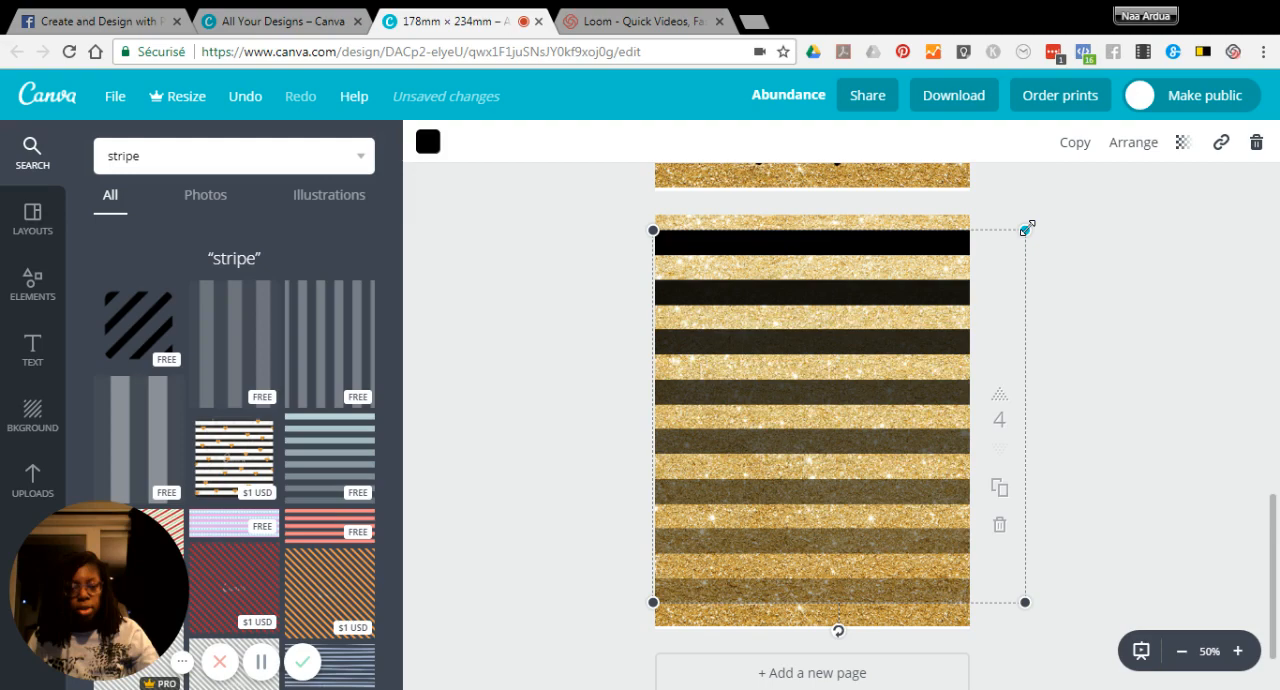
{"action": "left_click_drag", "start_coordinate": [1028, 227], "coordinate": [1022, 237]}
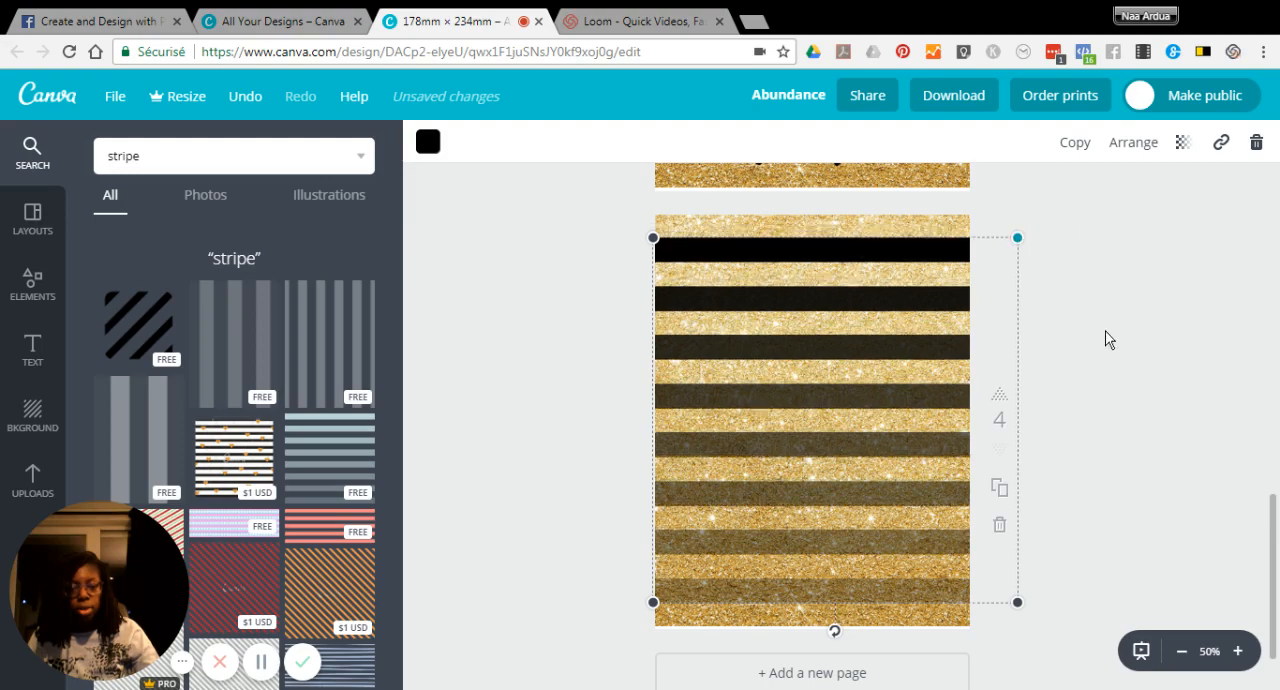
{"action": "left_click", "coordinate": [1136, 320]}
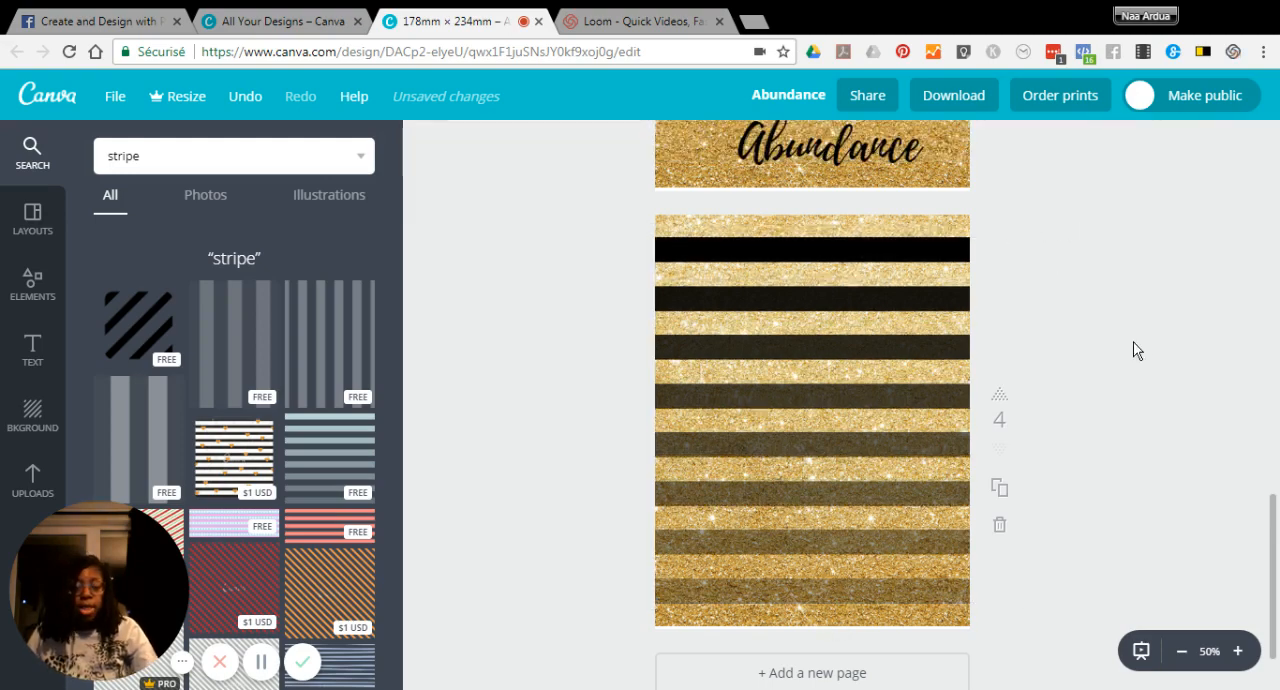
Step: Review the Abundance cover on page 3 against the black-striped glitter design on page 4
{"action": "scroll", "coordinate": [1136, 350], "scroll_direction": "up", "scroll_amount": 1}
{"action": "scroll", "coordinate": [1136, 350], "scroll_direction": "up", "scroll_amount": 2}
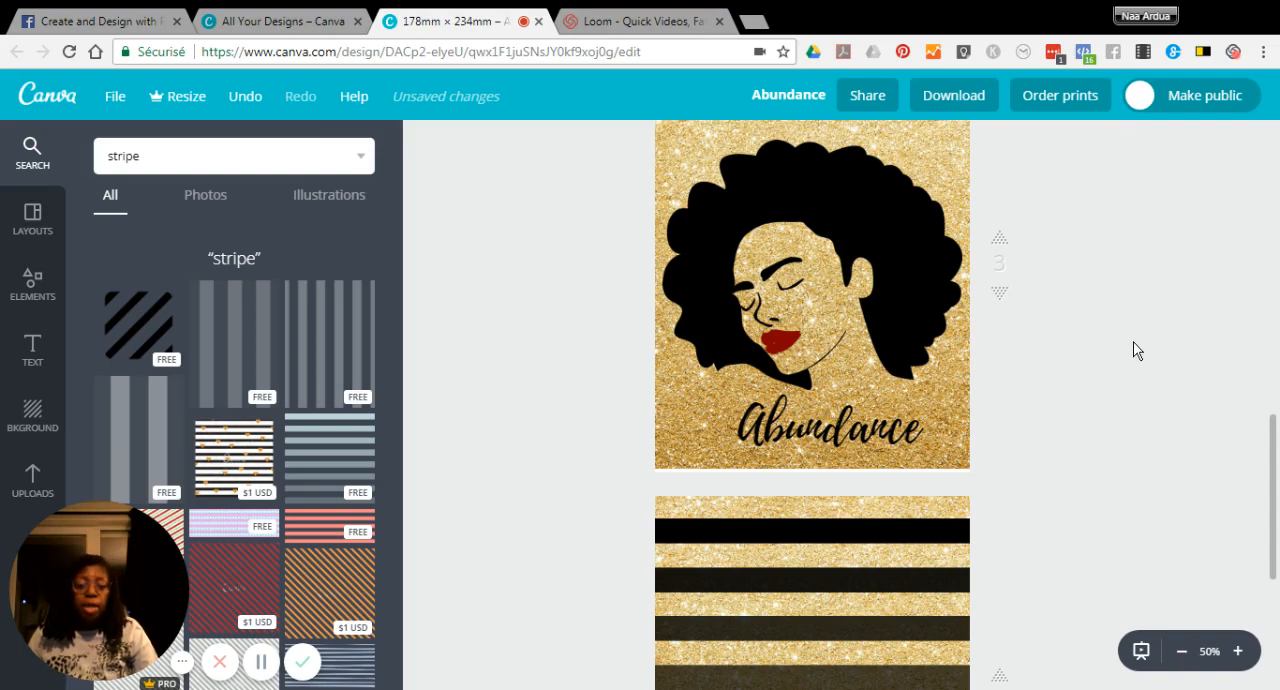
{"action": "scroll", "coordinate": [1136, 350], "scroll_direction": "up", "scroll_amount": 1}
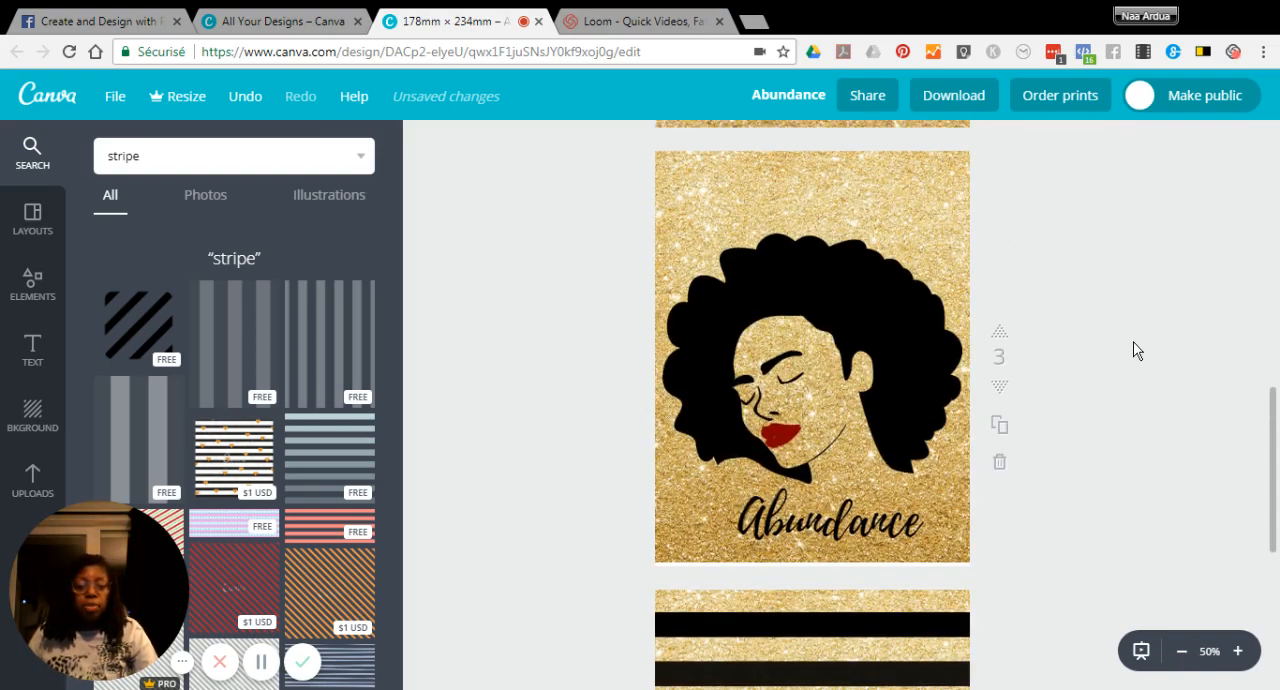
{"action": "scroll", "coordinate": [1136, 350], "scroll_direction": "down", "scroll_amount": 2}
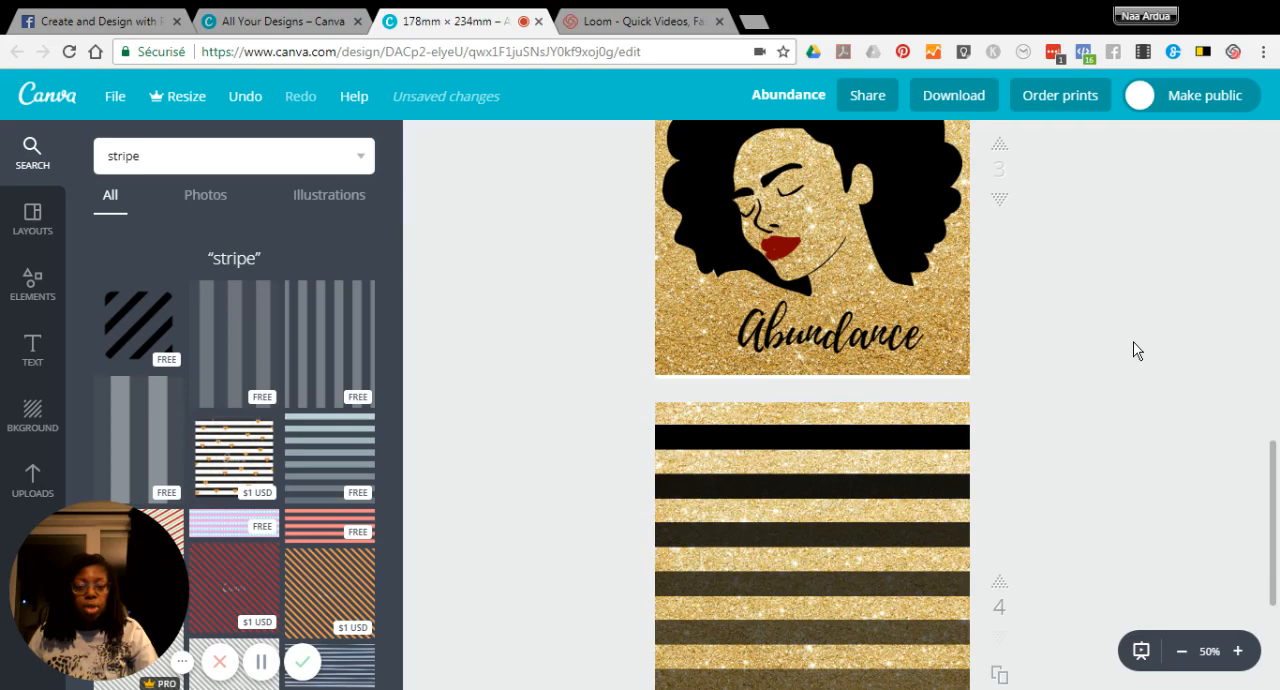
{"action": "scroll", "coordinate": [1136, 350], "scroll_direction": "down", "scroll_amount": 1}
{"action": "scroll", "coordinate": [1136, 350], "scroll_direction": "down", "scroll_amount": 1}
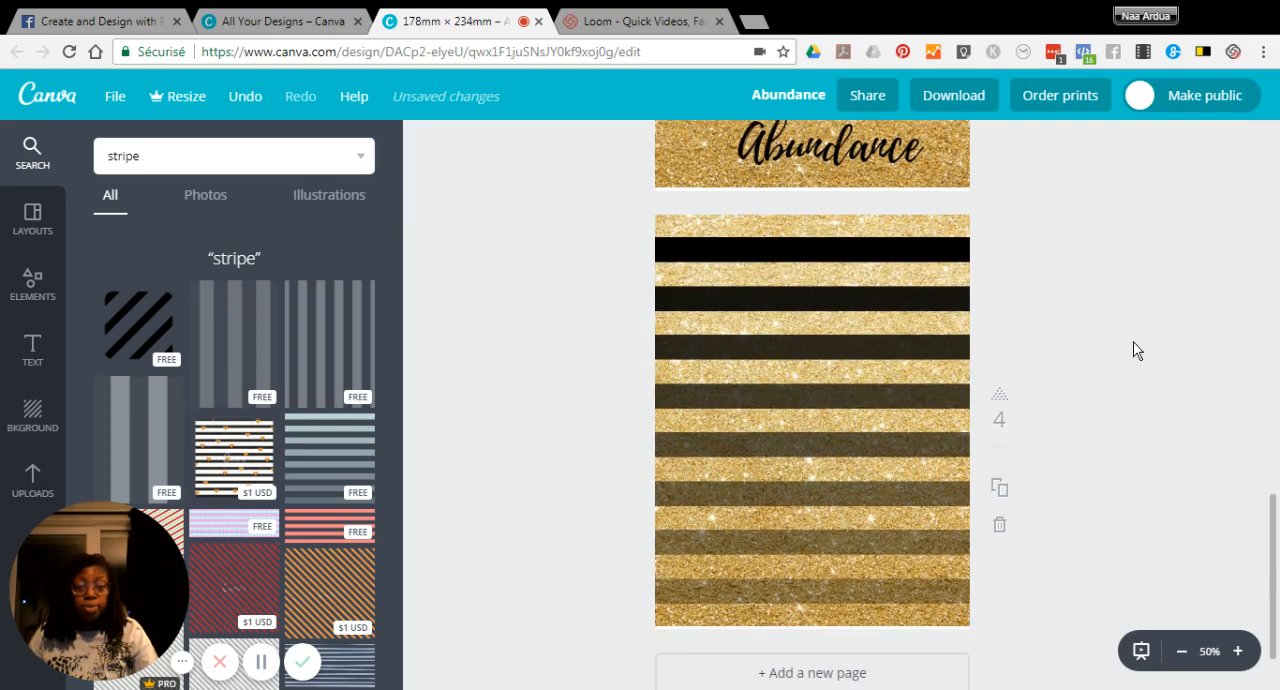